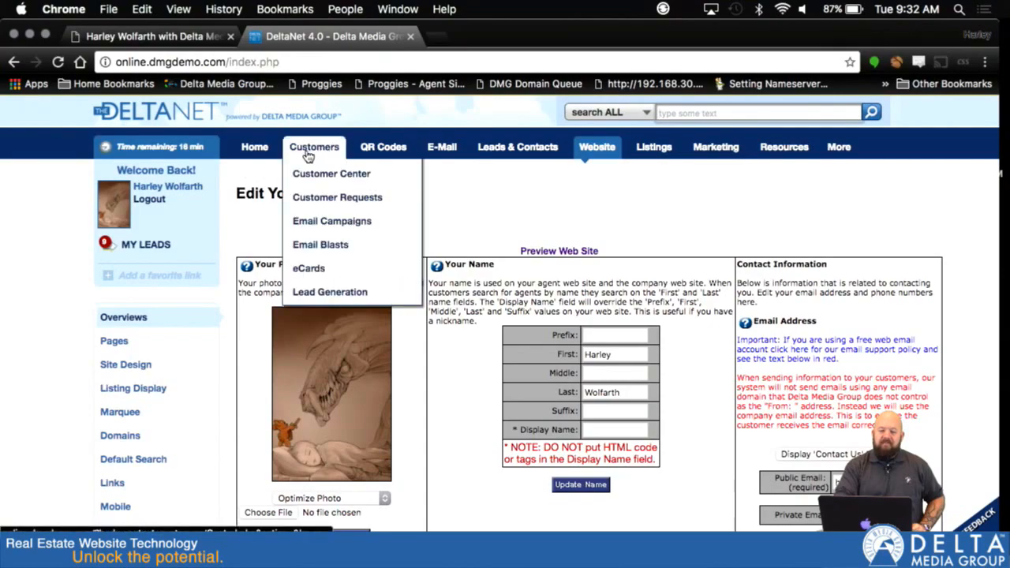
- Open the Agent Dashboard and look over its welcome area and customer to-do list
mouse_move(254, 146)
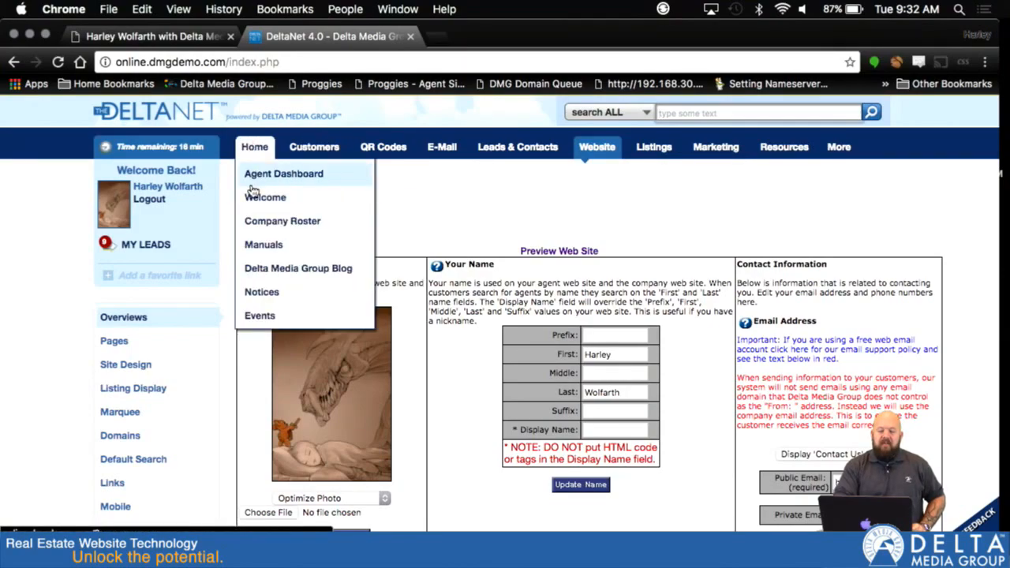
left_click(274, 207)
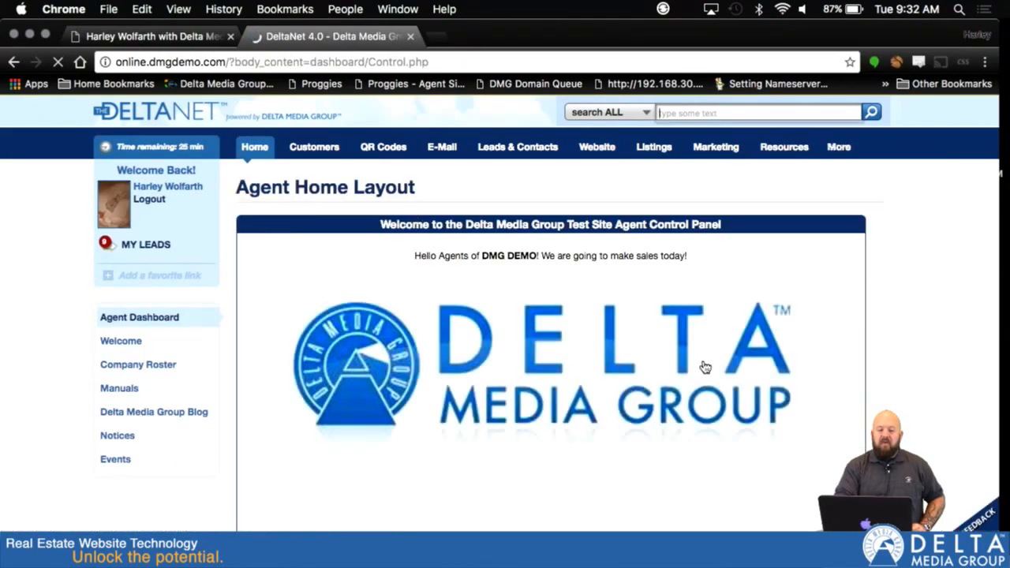
scroll(655, 413, "down", 3)
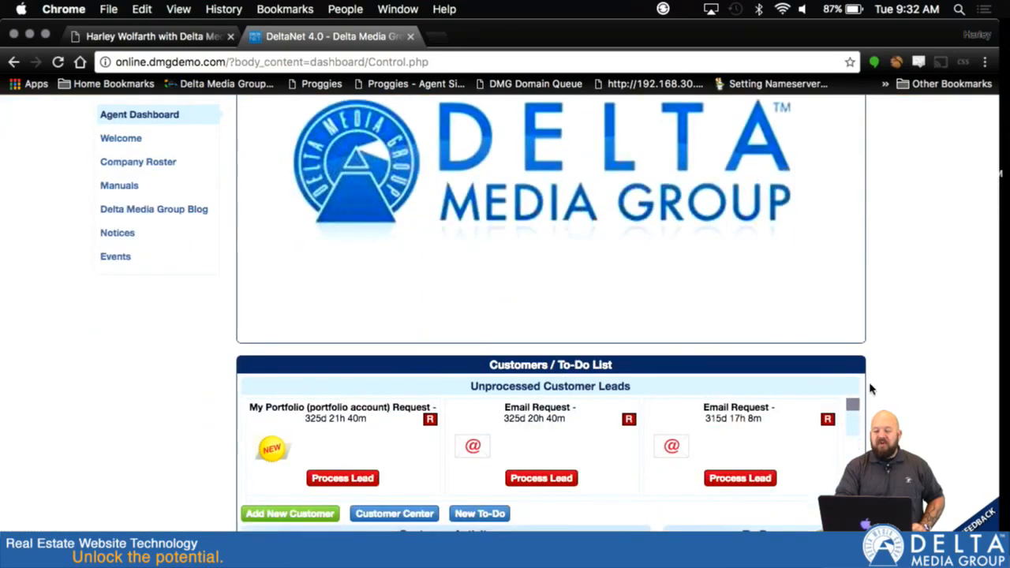
scroll(657, 413, "down", 3)
scroll(904, 423, "up", 6)
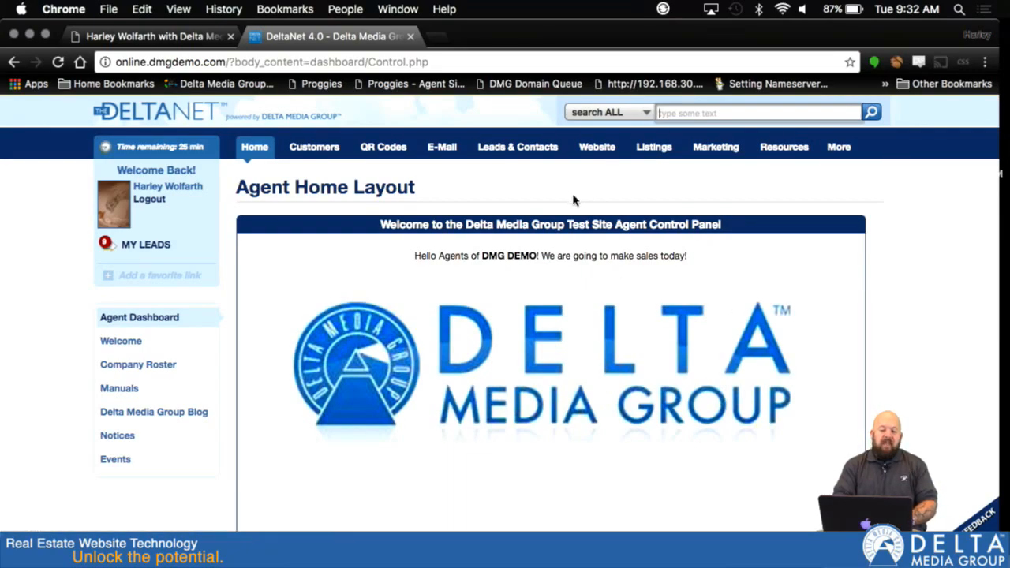
- Open CloudDelta in the resources area and browse the files stored in directory1
mouse_move(780, 151)
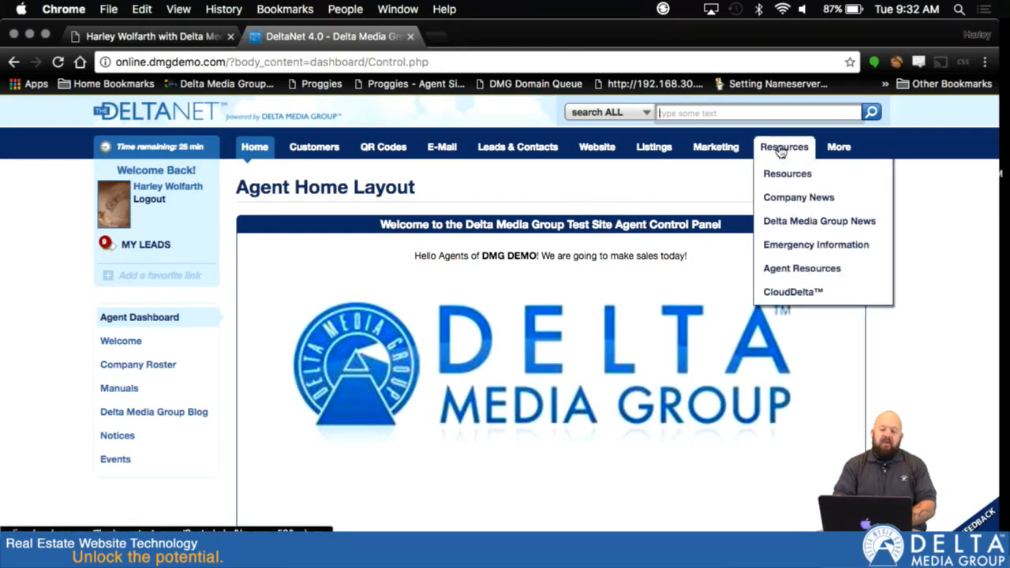
left_click(793, 292)
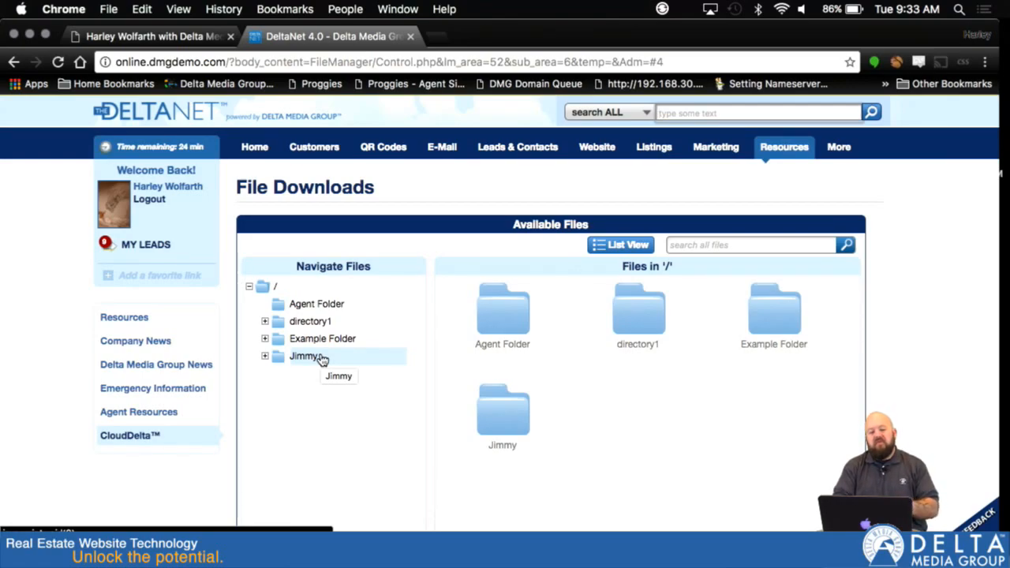
left_click(295, 325)
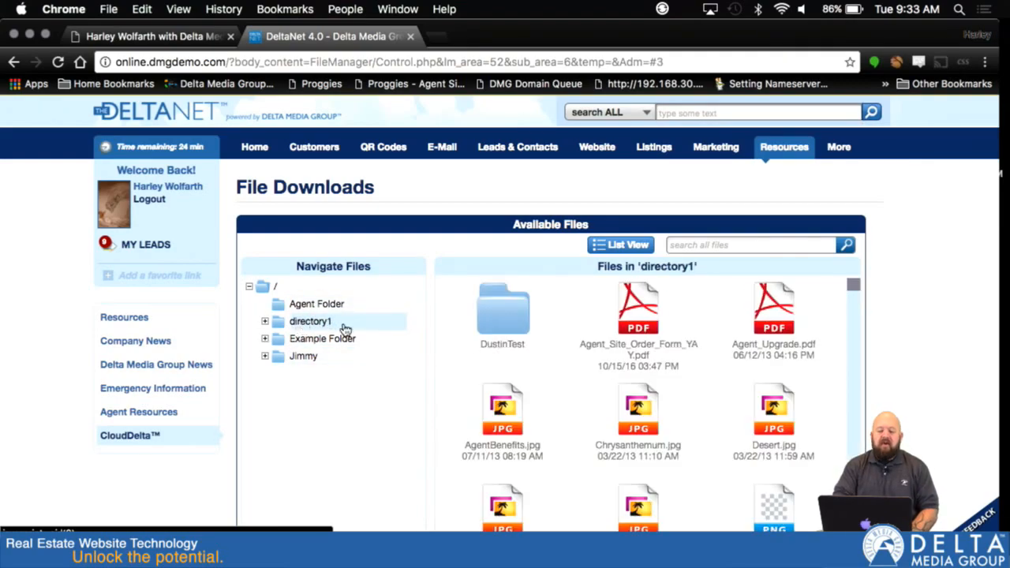
scroll(594, 466, "down", 5)
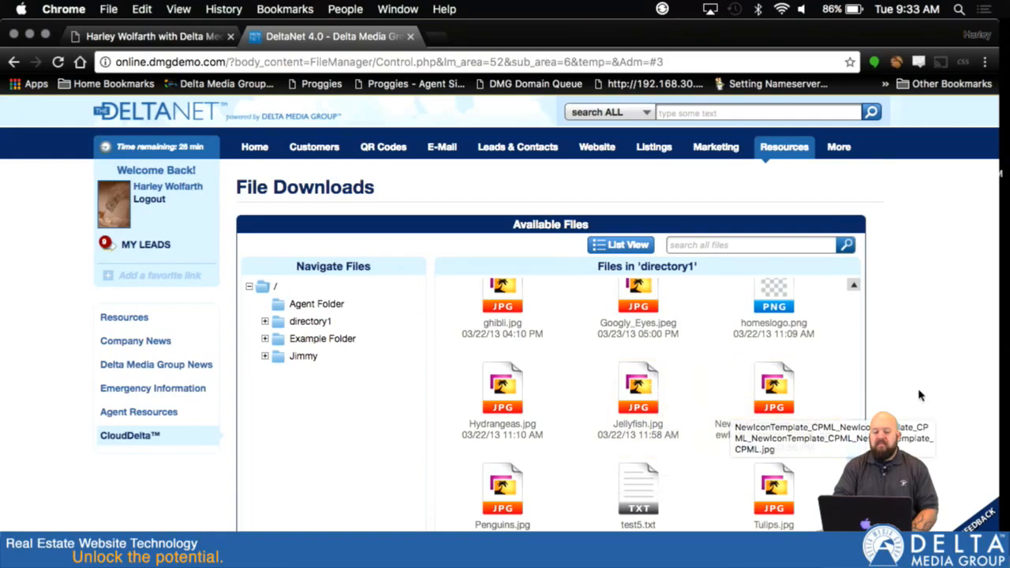
scroll(919, 394, "down", 5)
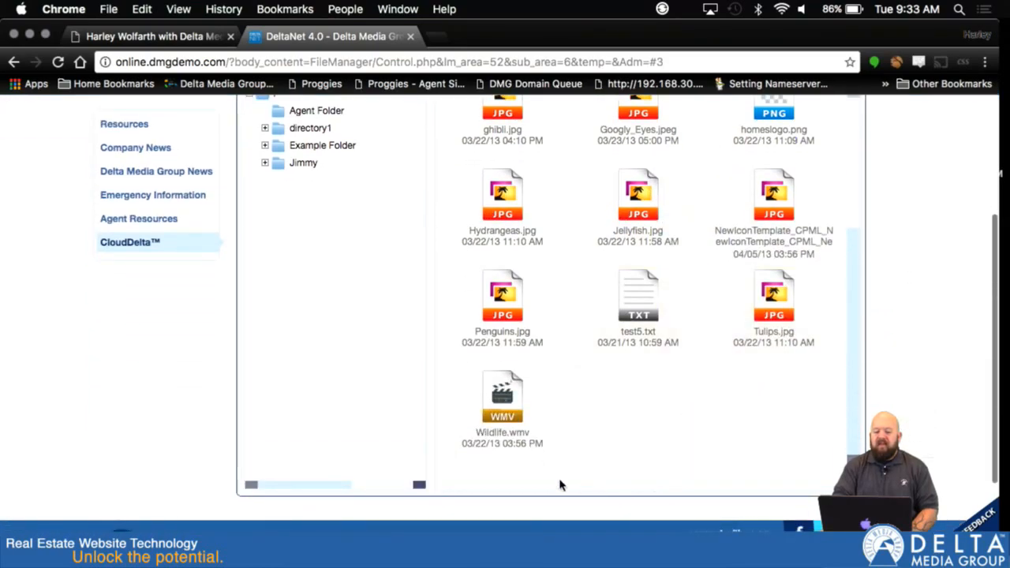
scroll(579, 326, "up", 4)
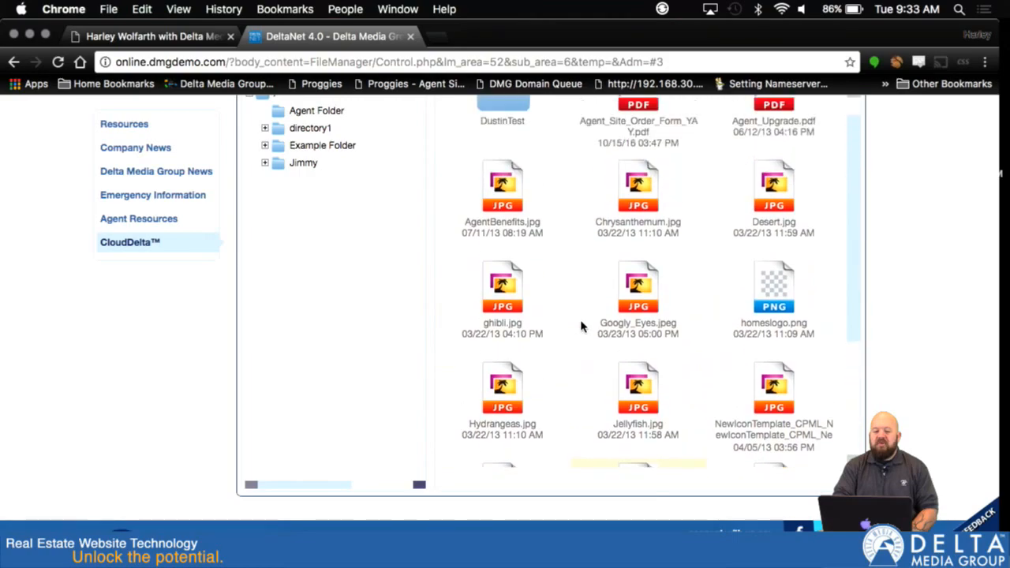
scroll(582, 326, "up", 1)
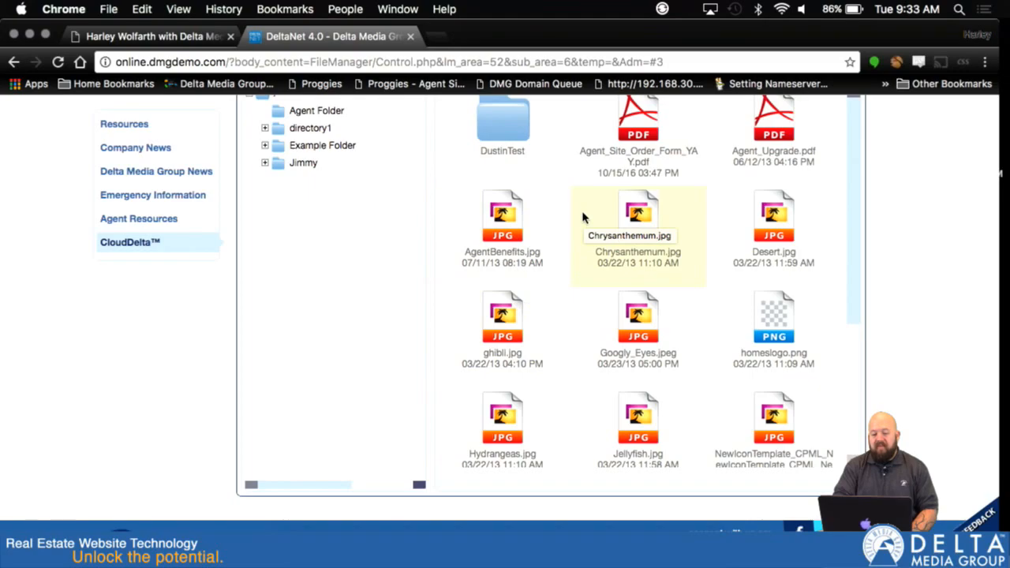
- Download Chrysanthemum.jpg from directory1, view the downloaded image in Preview, and quit Preview
double_click(633, 220)
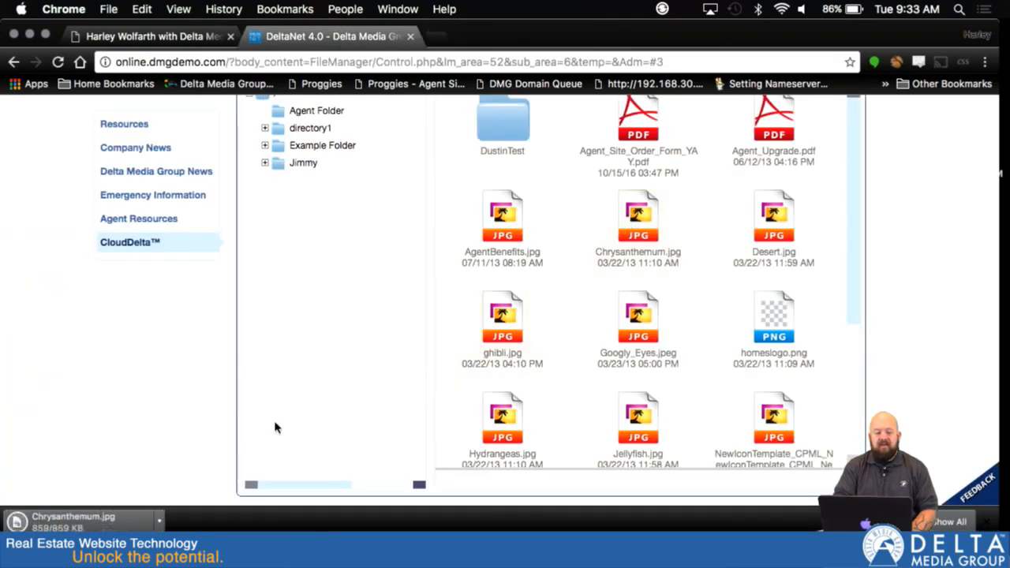
left_click(68, 527)
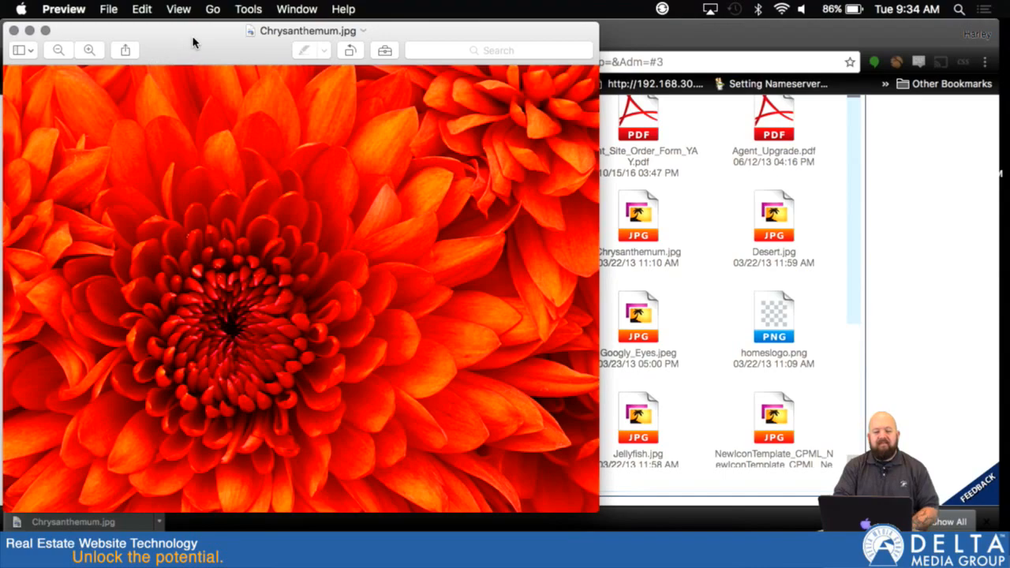
key("super+q")
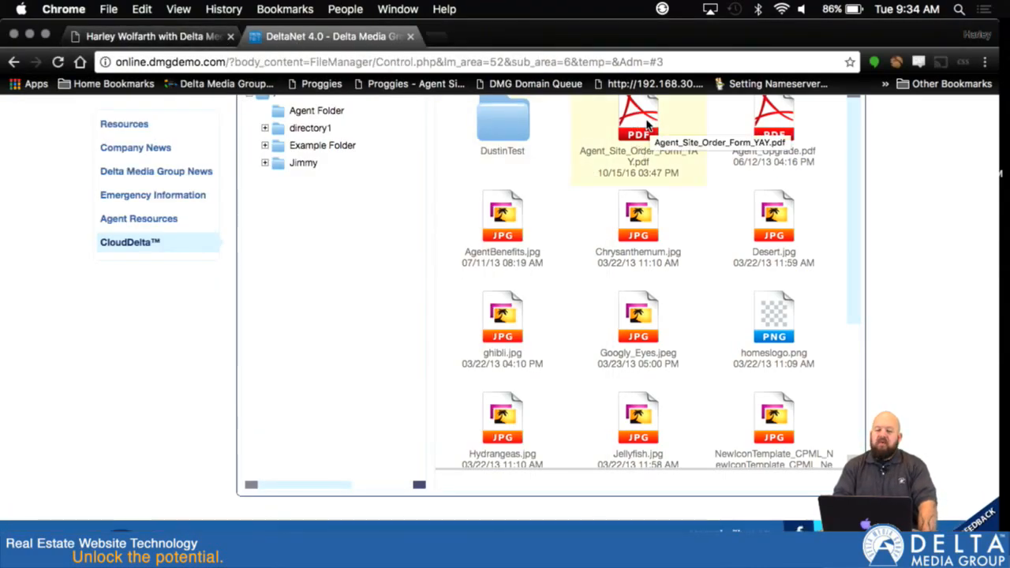
- View Agent_Upgrade.pdf from directory1 and close the document
double_click(772, 124)
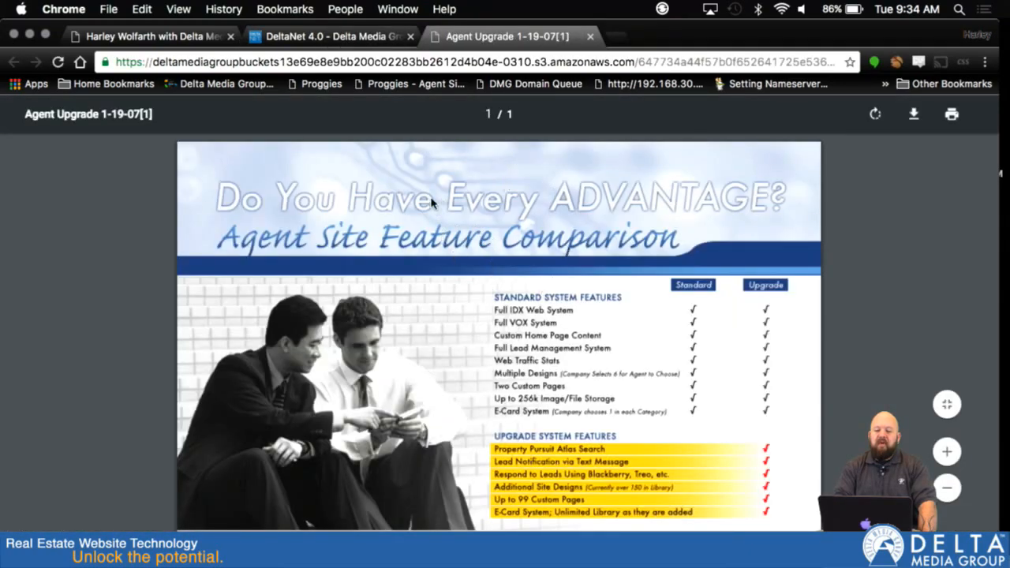
left_click(589, 37)
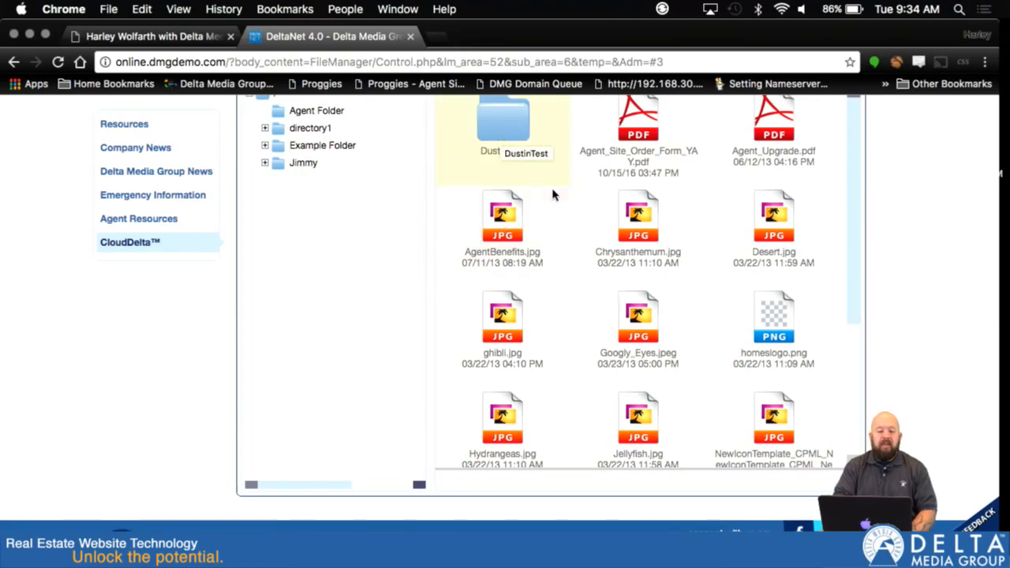
- Open the DustinTest folder and the Dustin New Folder nested inside it to view their files
double_click(505, 130)
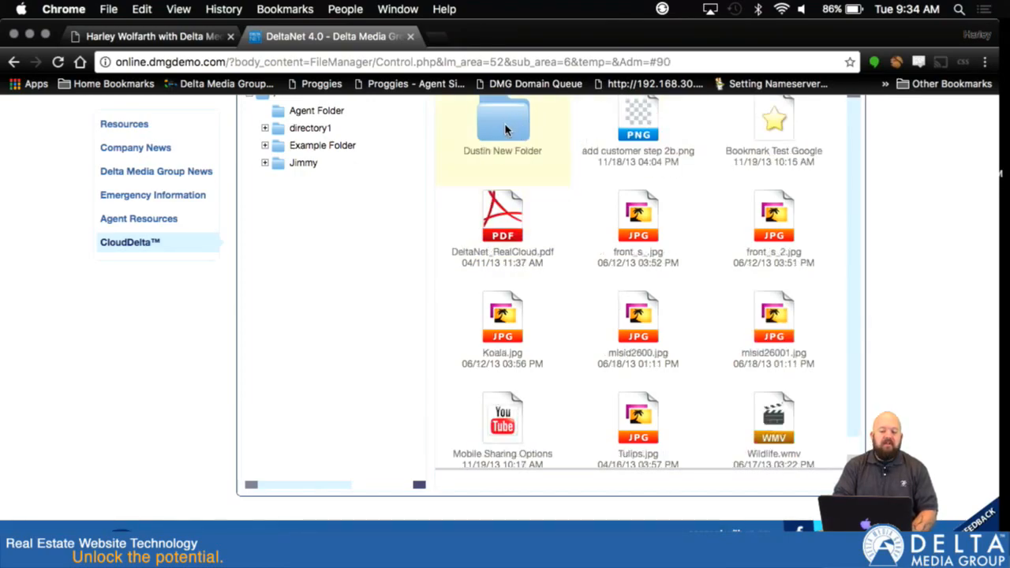
scroll(645, 323, "down", 1)
scroll(615, 315, "up", 1)
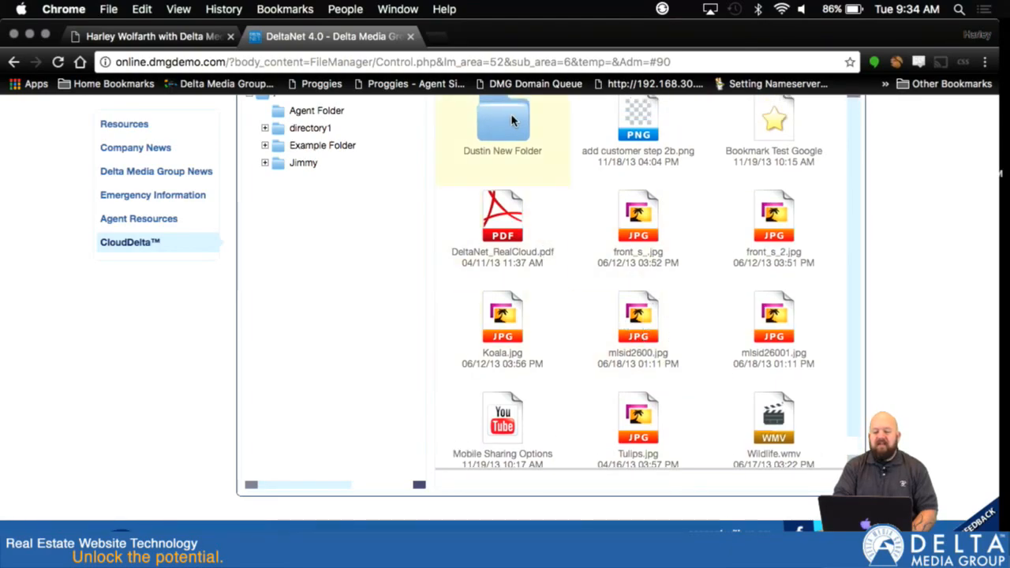
scroll(511, 120, "down", 10)
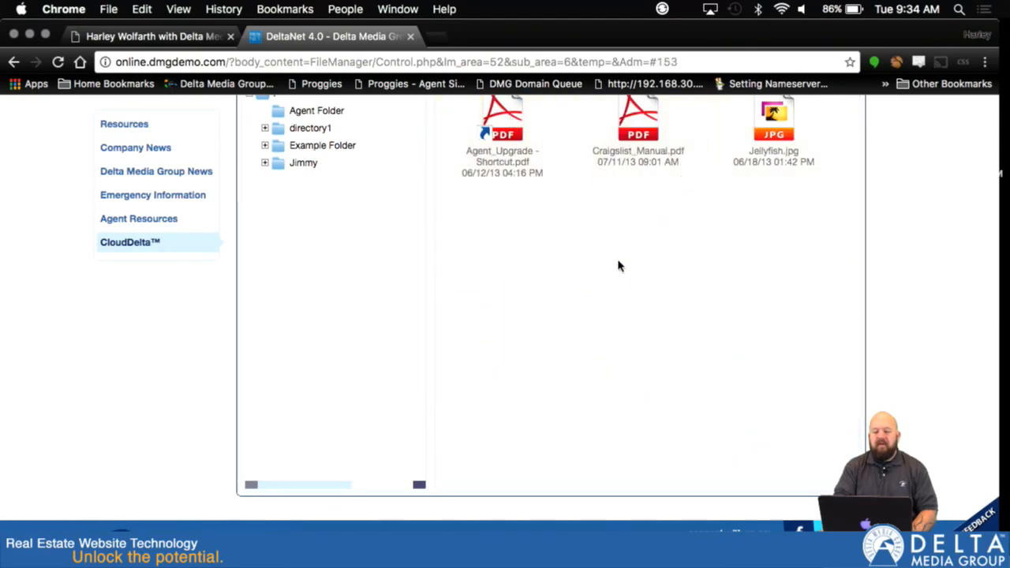
scroll(890, 284, "up", 3)
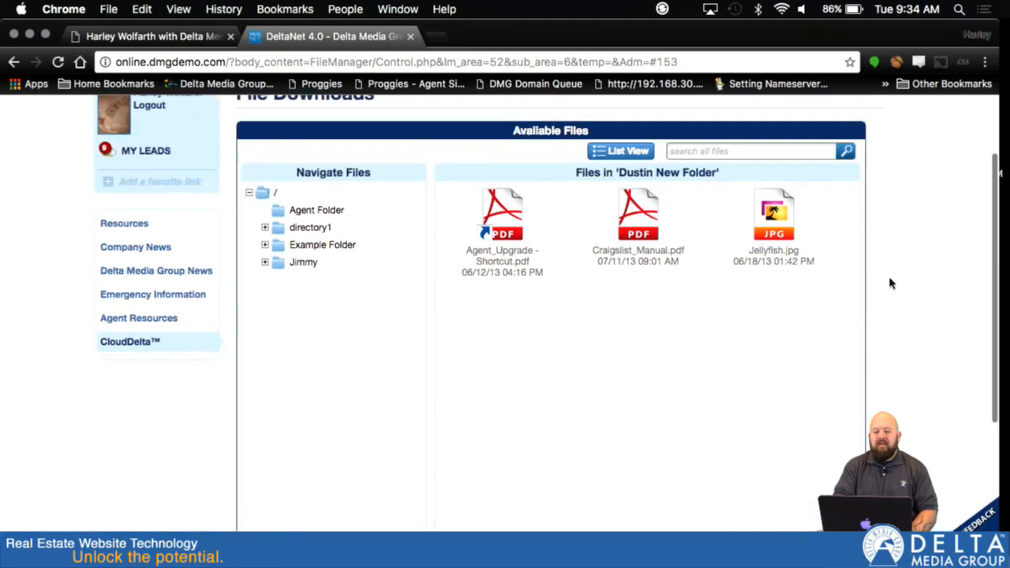
- Show the folder's files as a list, and switch back to thumbnails
scroll(890, 282, "down", 1)
left_click(618, 143)
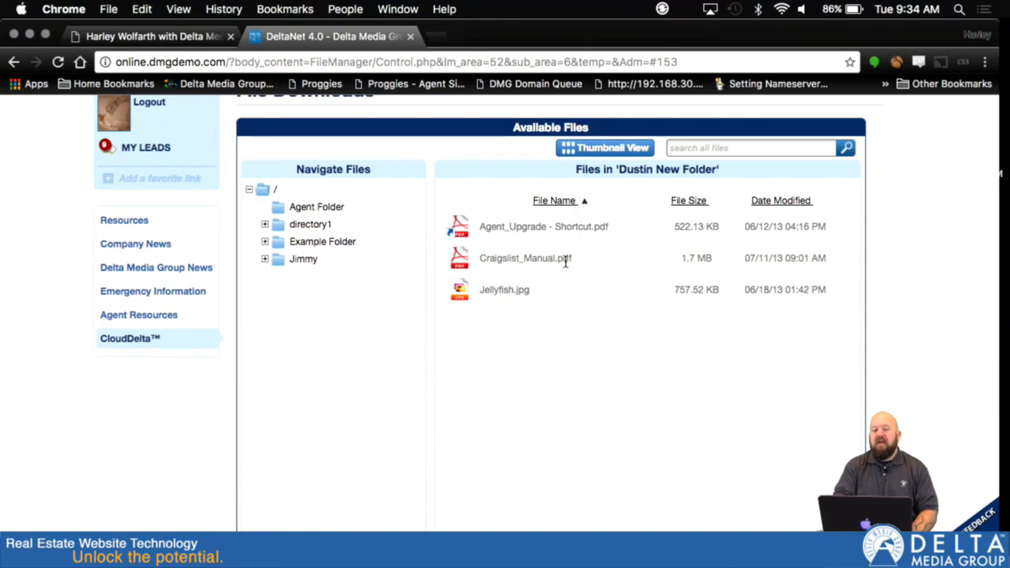
left_click(591, 151)
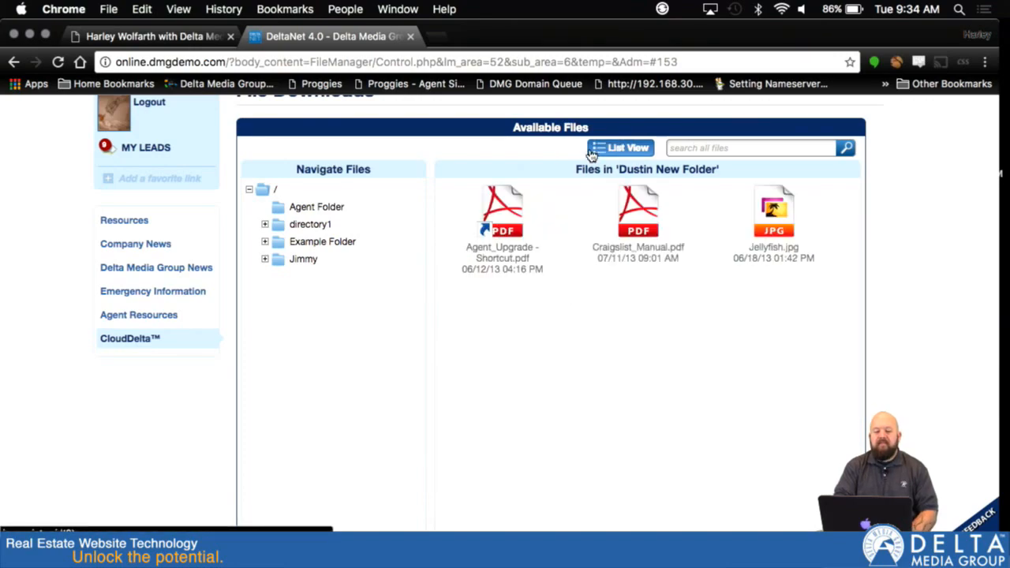
left_click(718, 147)
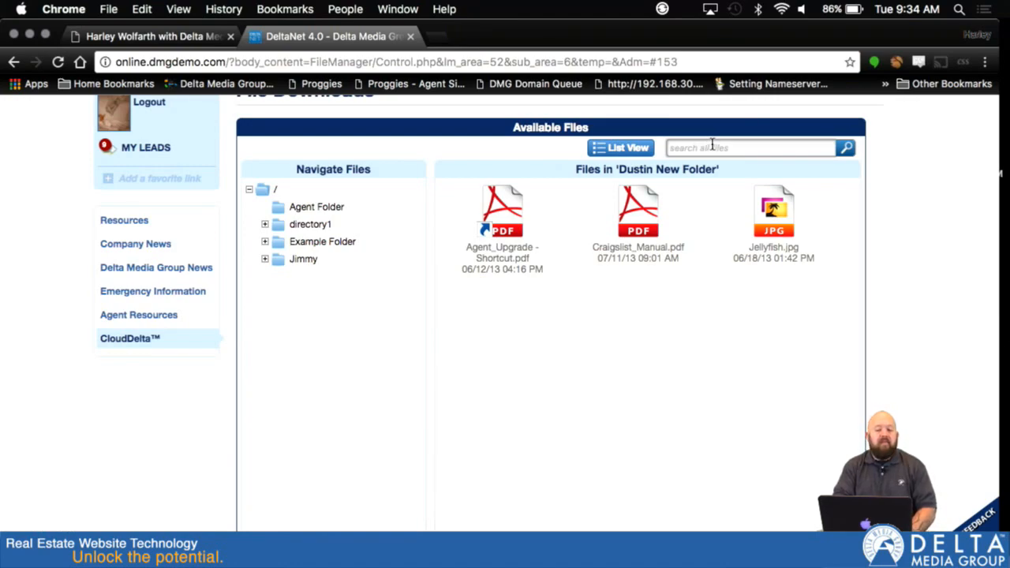
- Expand directory1 and DustinTest in the folder tree, and open Agent Folder
left_click(264, 224)
left_click(282, 243)
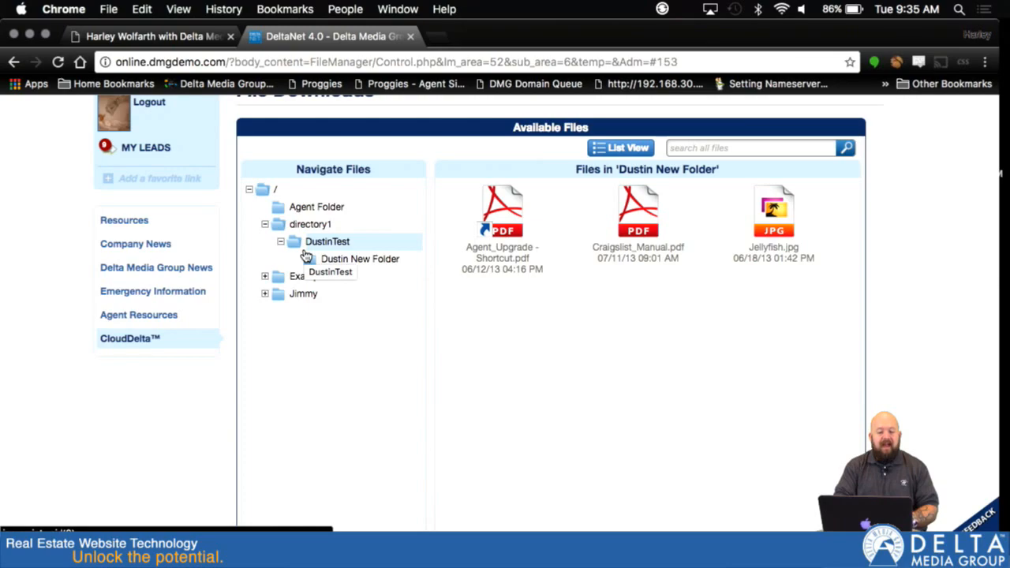
left_click(283, 213)
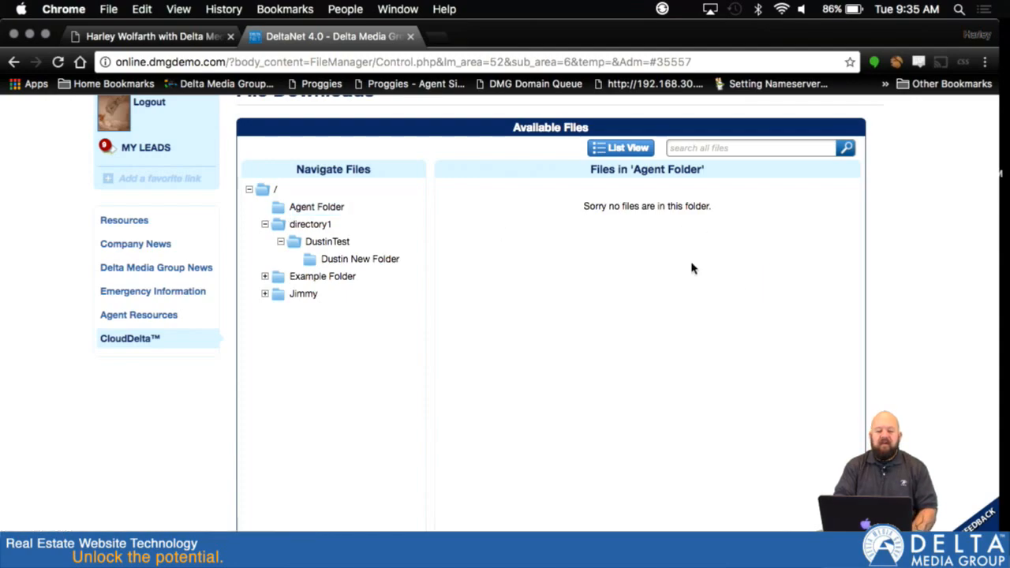
- Create a new folder named SubFolder inside Agent Folder
scroll(913, 314, "down", 3)
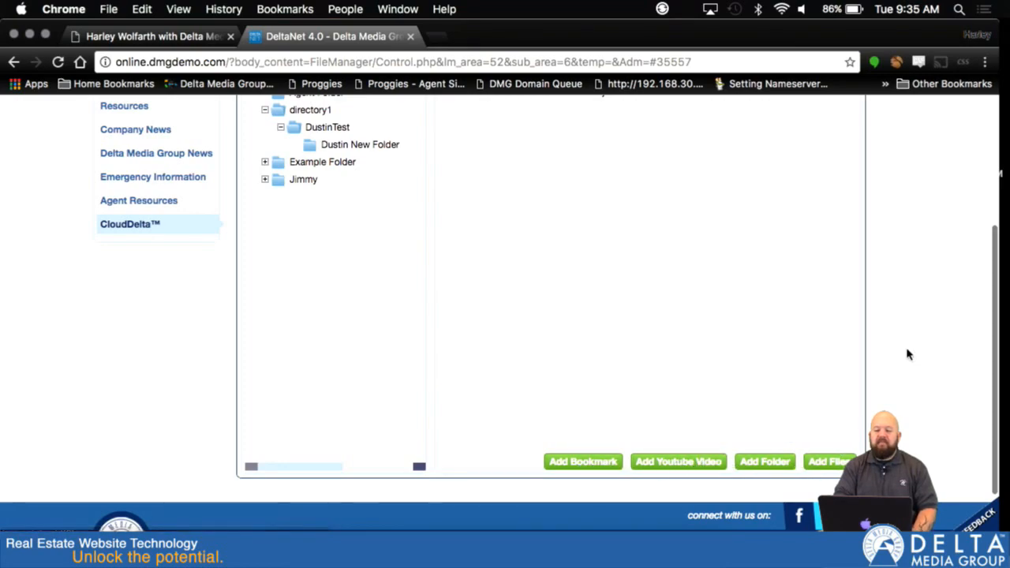
scroll(907, 355, "up", 5)
scroll(907, 355, "down", 5)
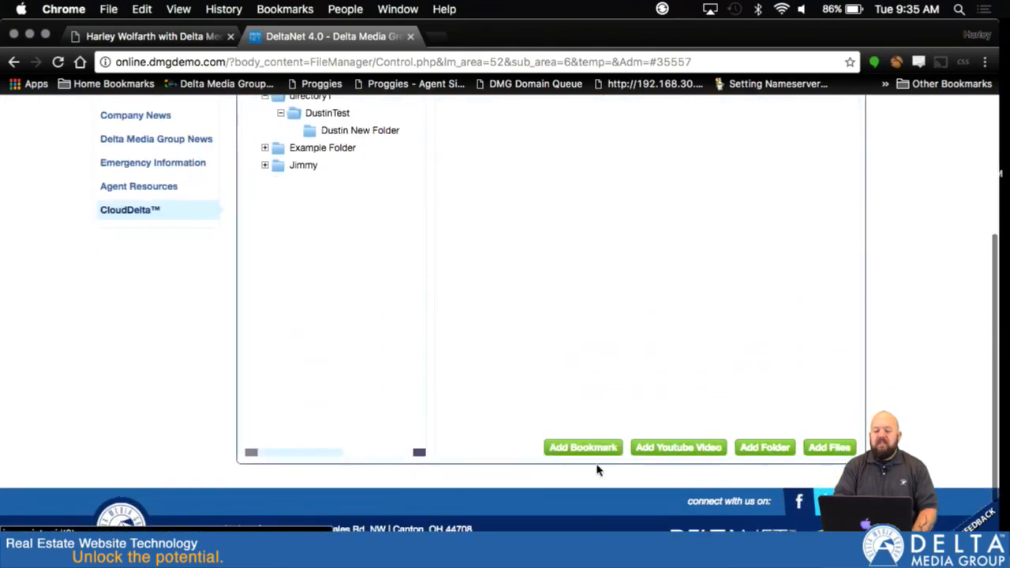
left_click(762, 455)
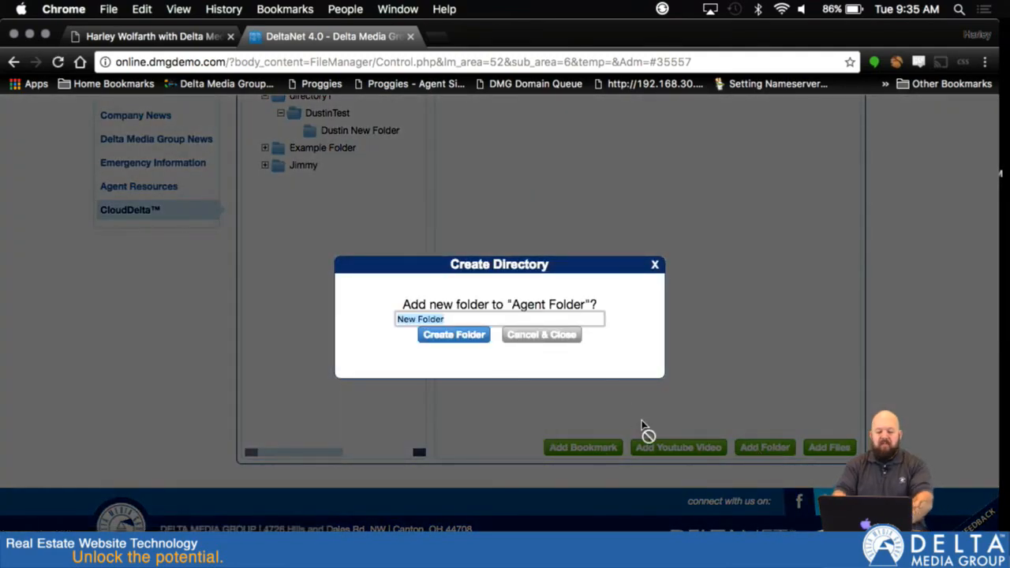
type("Sub")
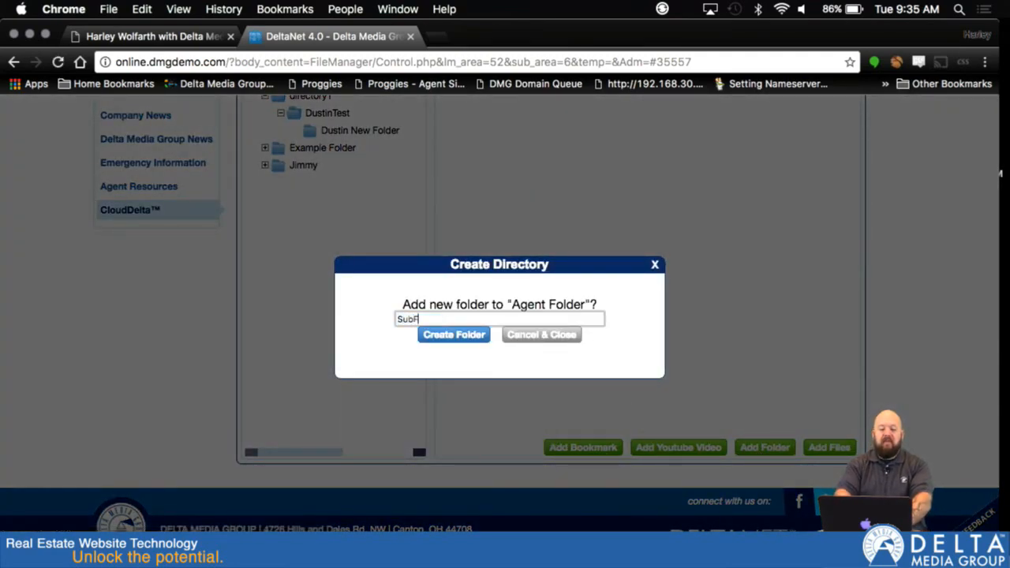
left_click(454, 338)
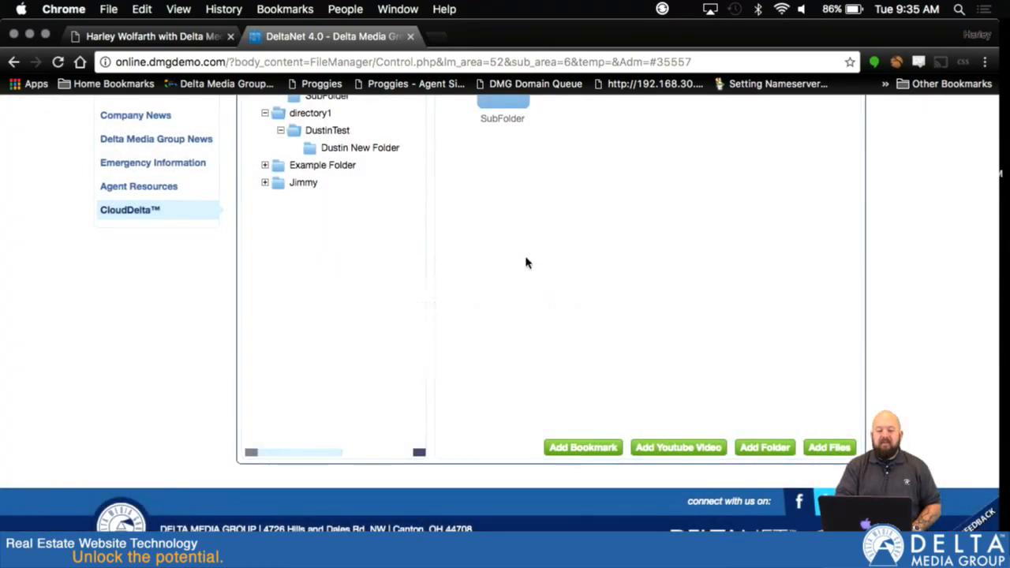
- View the contents of SubFolder and return to Agent Folder
scroll(874, 228, "up", 3)
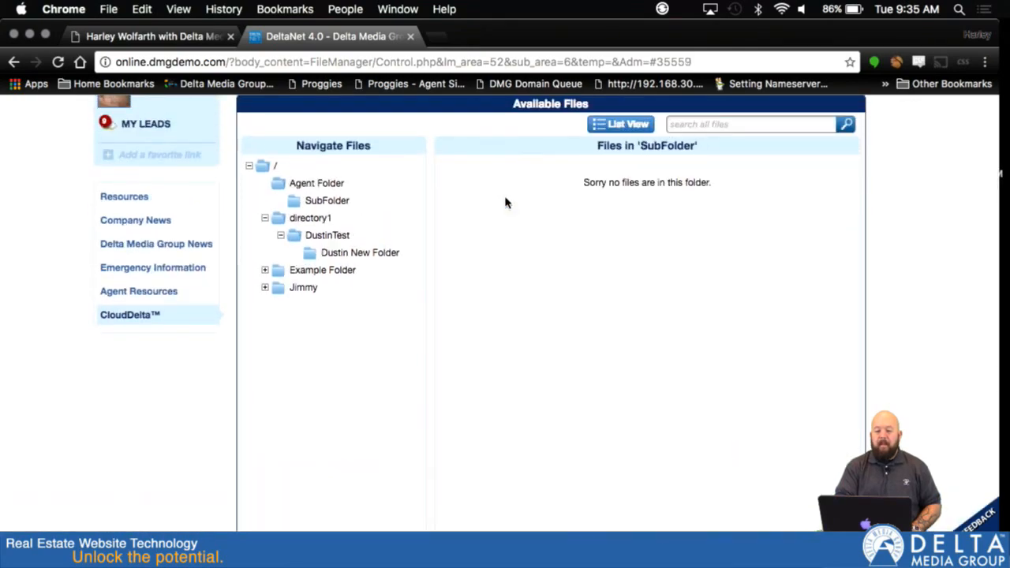
left_click(279, 188)
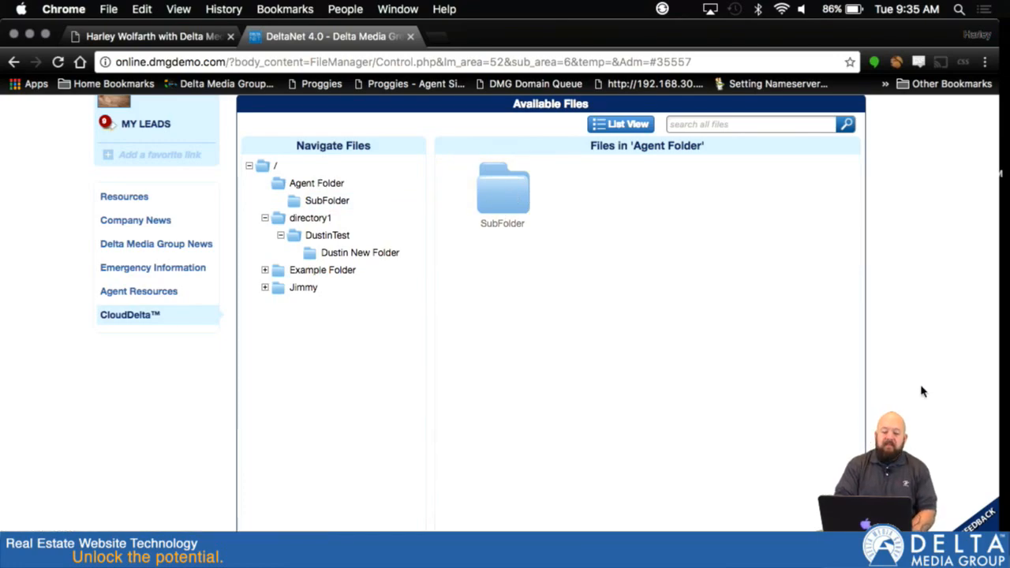
scroll(921, 390, "down", 3)
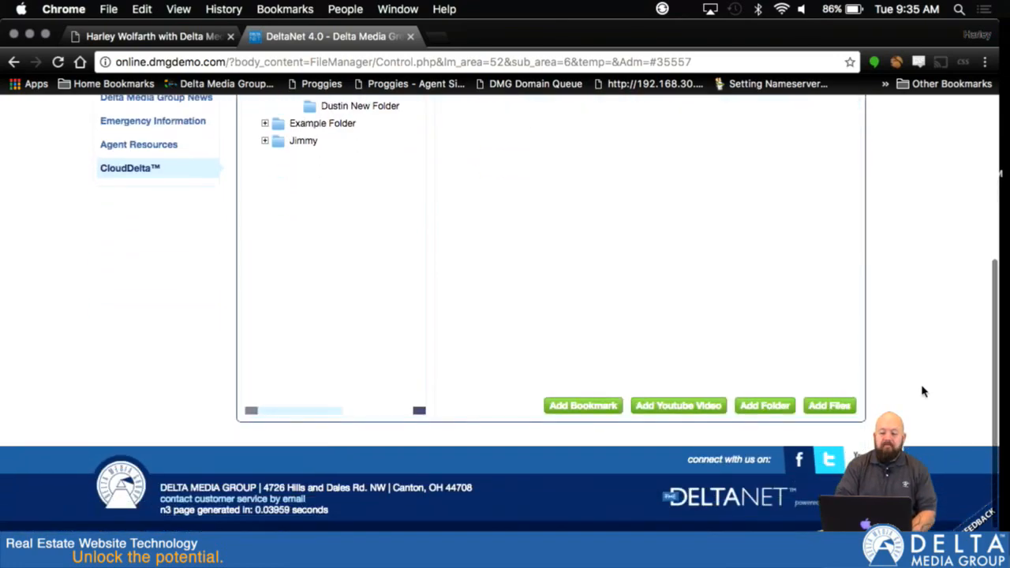
left_click(582, 409)
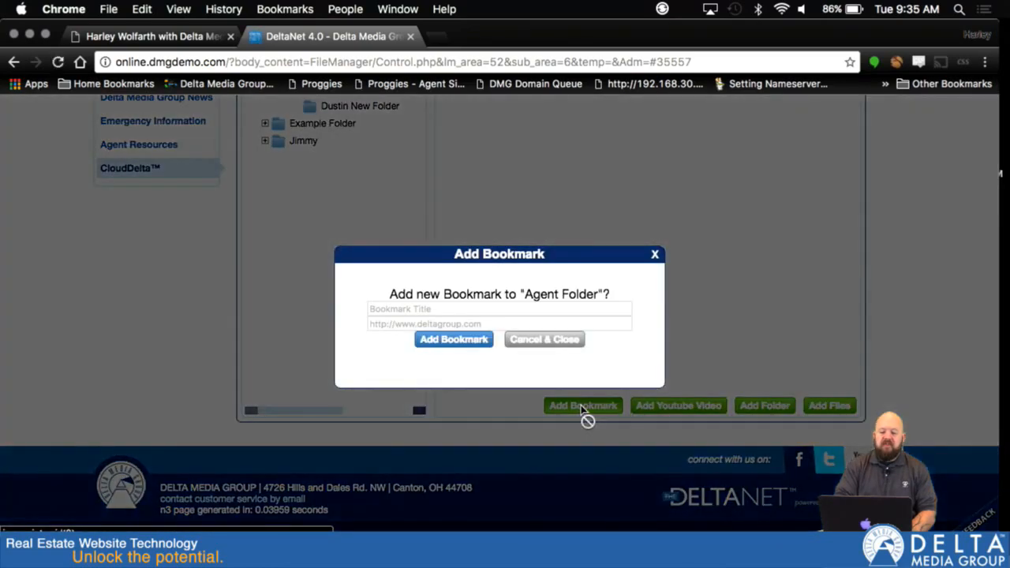
left_click(426, 308)
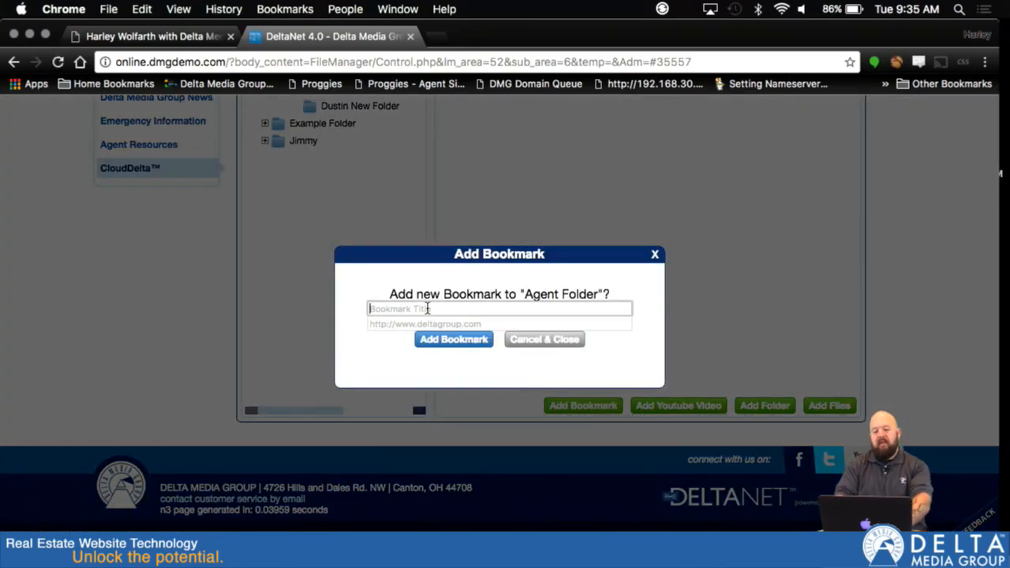
type("YoutTube")
key("Tab")
type("http://www.yout")
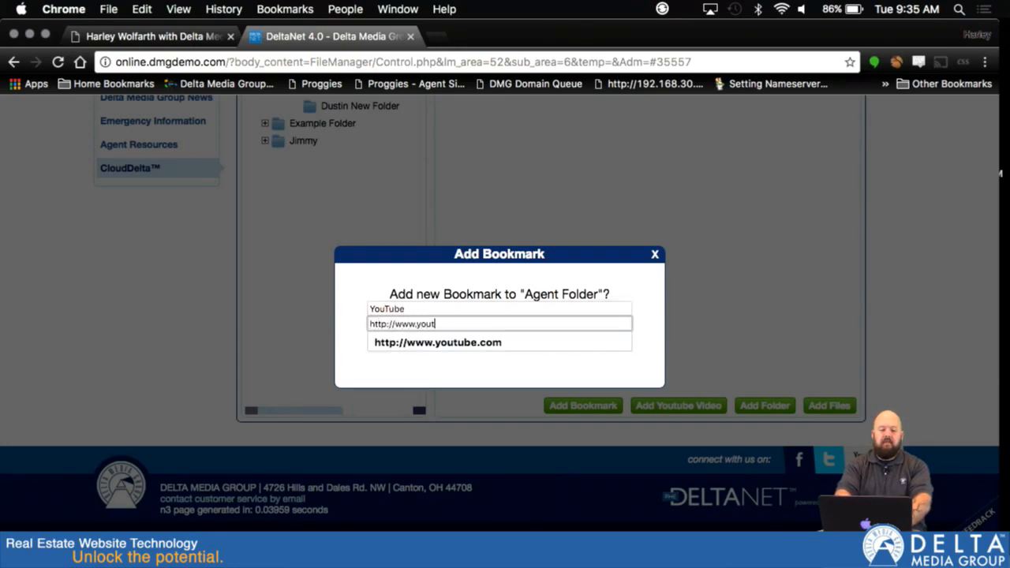
type("ube.com")
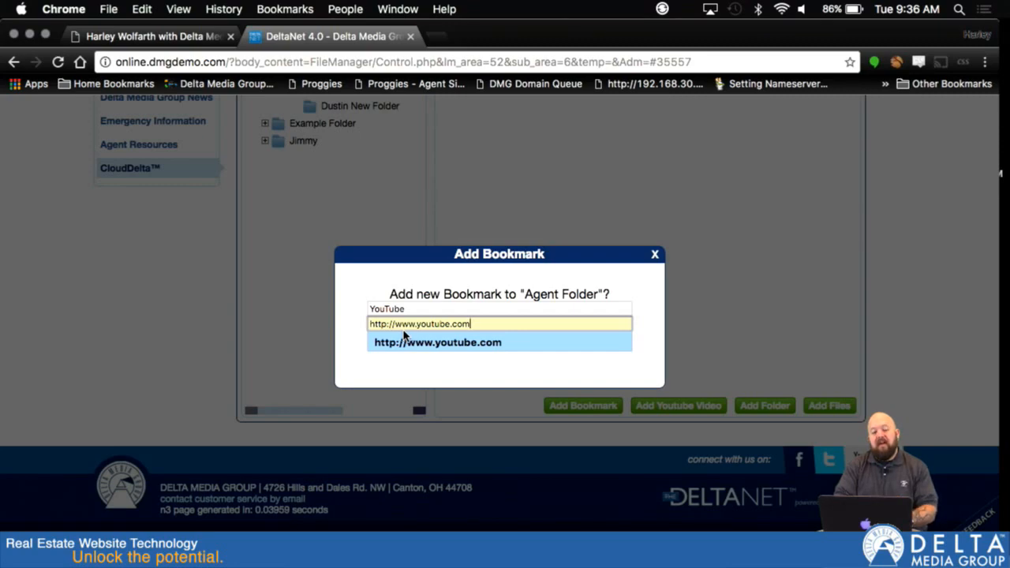
left_click(658, 316)
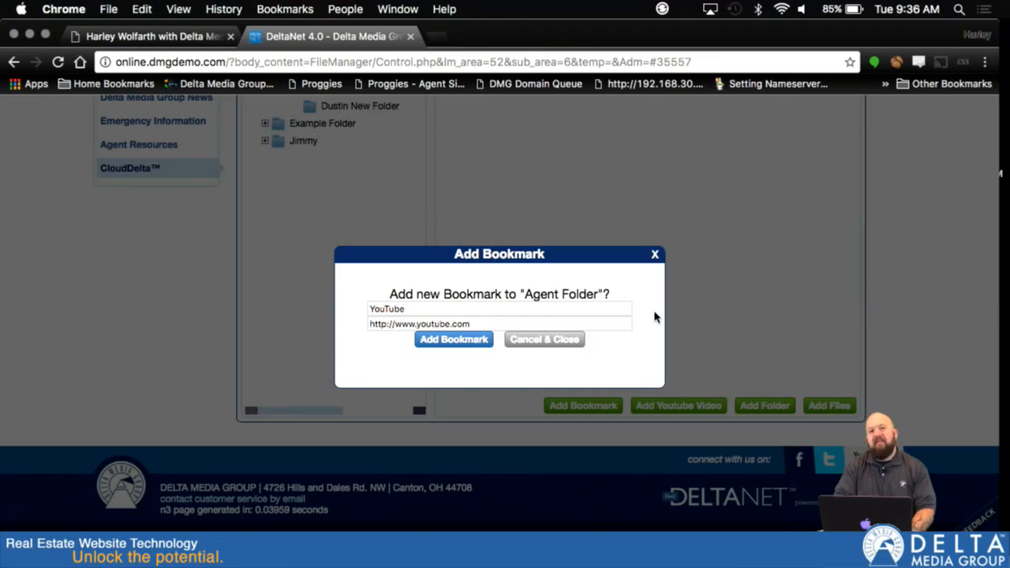
left_click(451, 343)
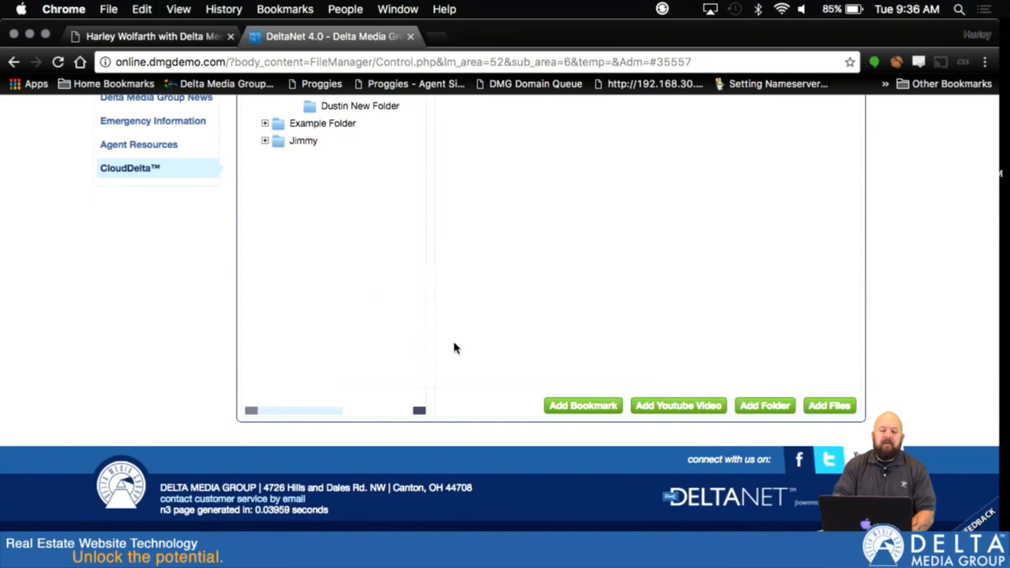
- Launch the YouTube bookmark from Agent Folder and open the video "Westworld: What is the Maze?"
scroll(876, 221, "up", 2)
scroll(880, 221, "up", 4)
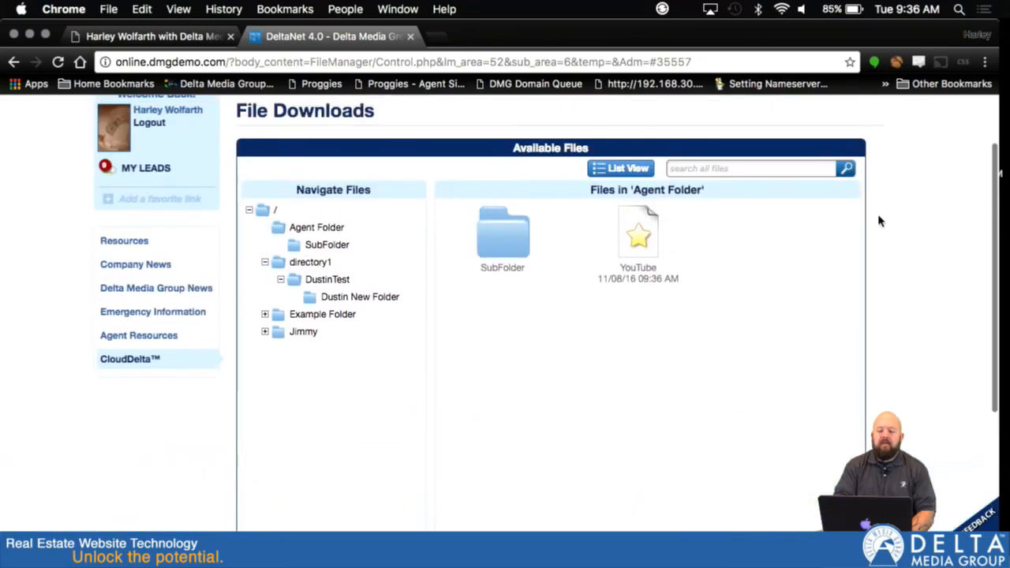
left_click(631, 238)
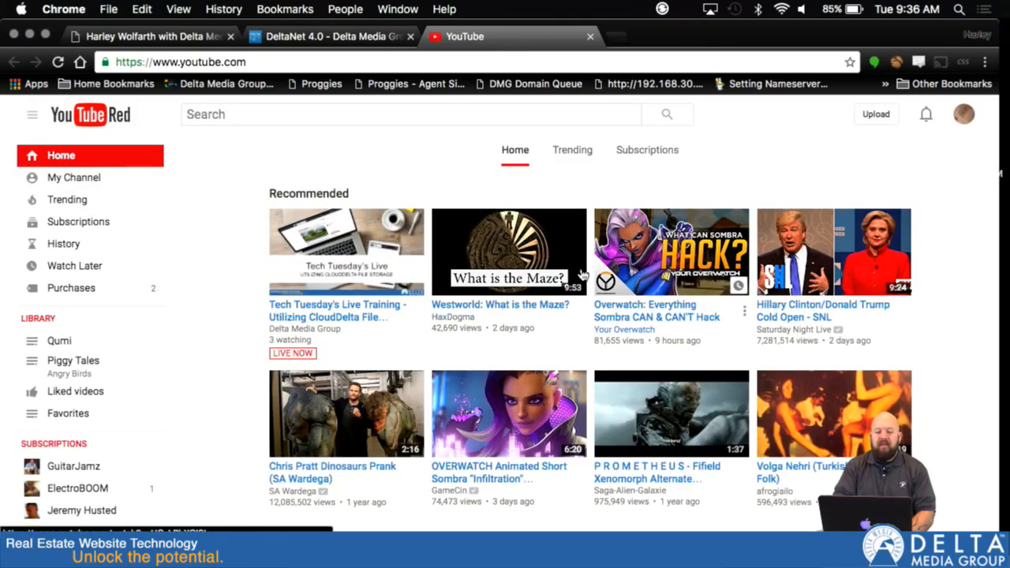
left_click(513, 262)
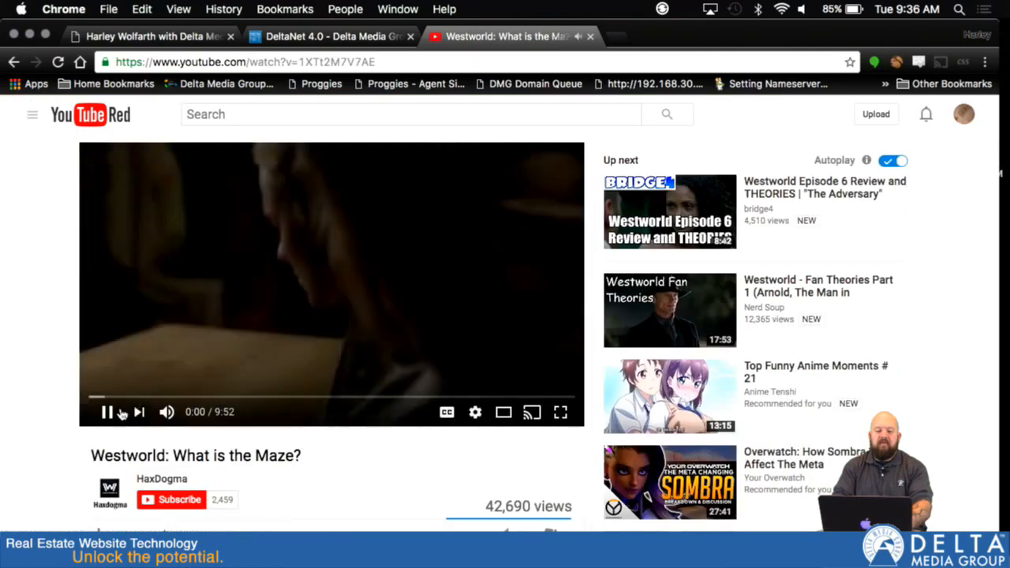
- Return to DeltaNet and start a new YouTube video entry in Agent Folder titled "WestWorld is great"
left_click(344, 37)
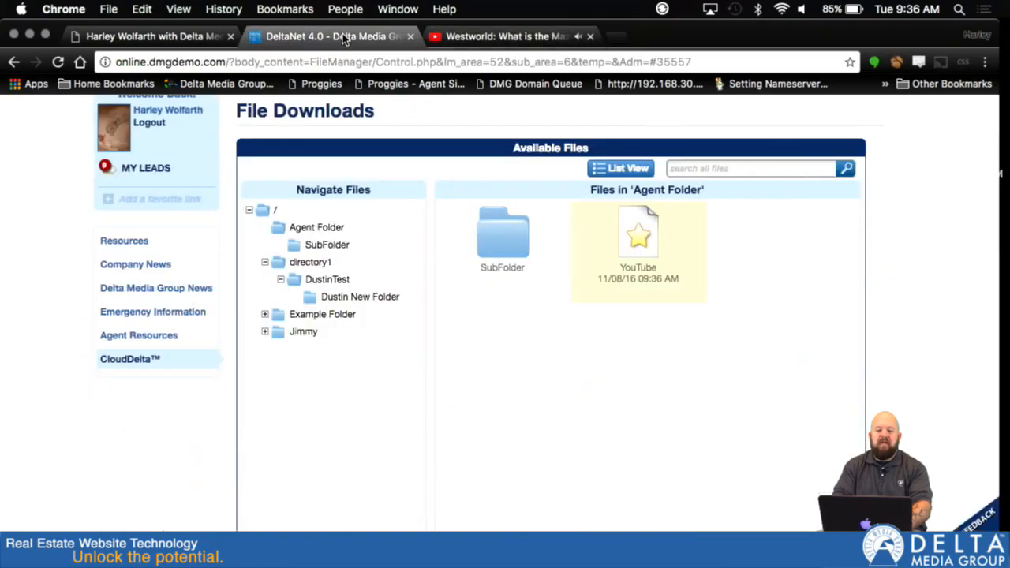
scroll(911, 363, "down", 5)
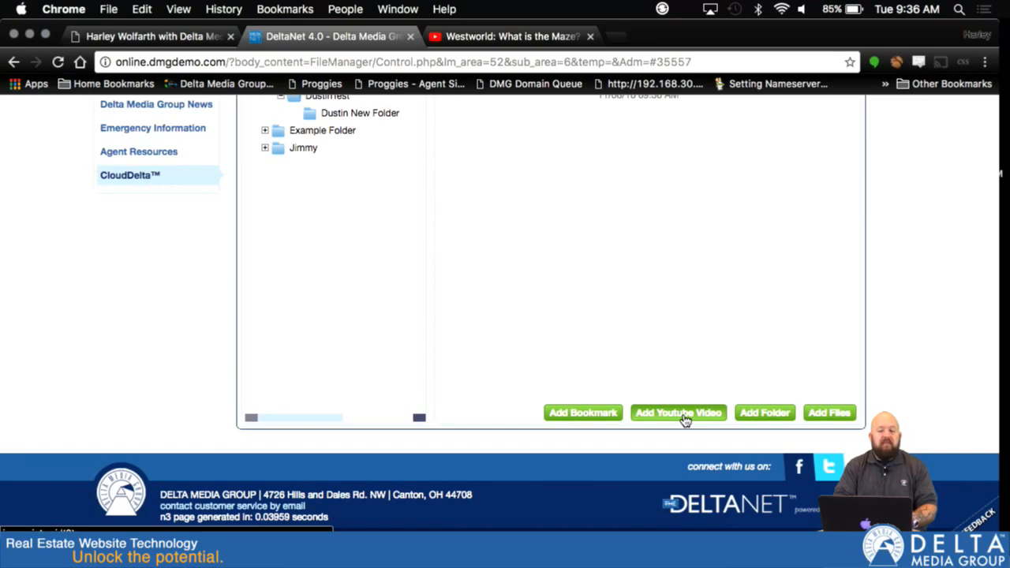
left_click(685, 418)
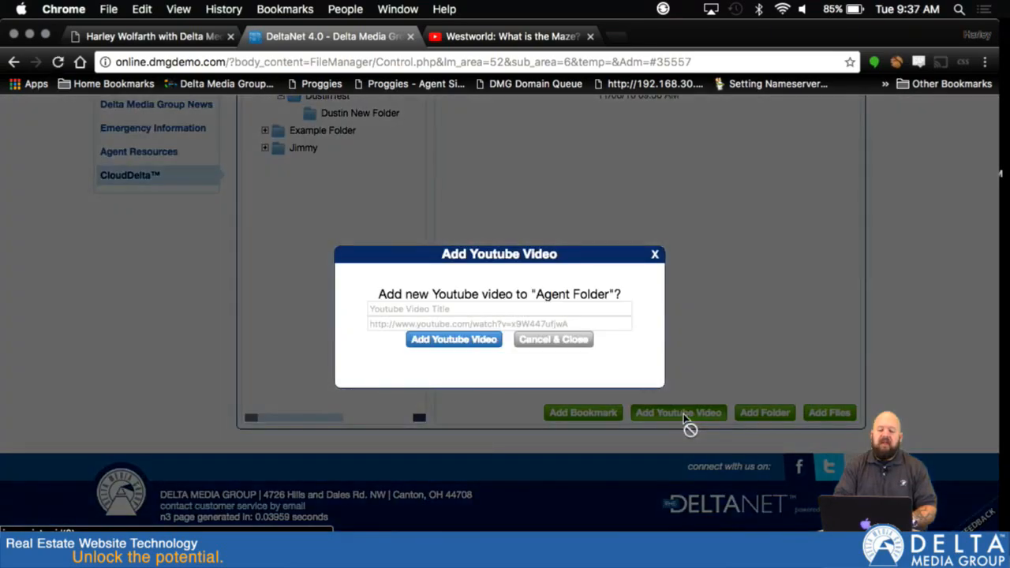
left_click(431, 310)
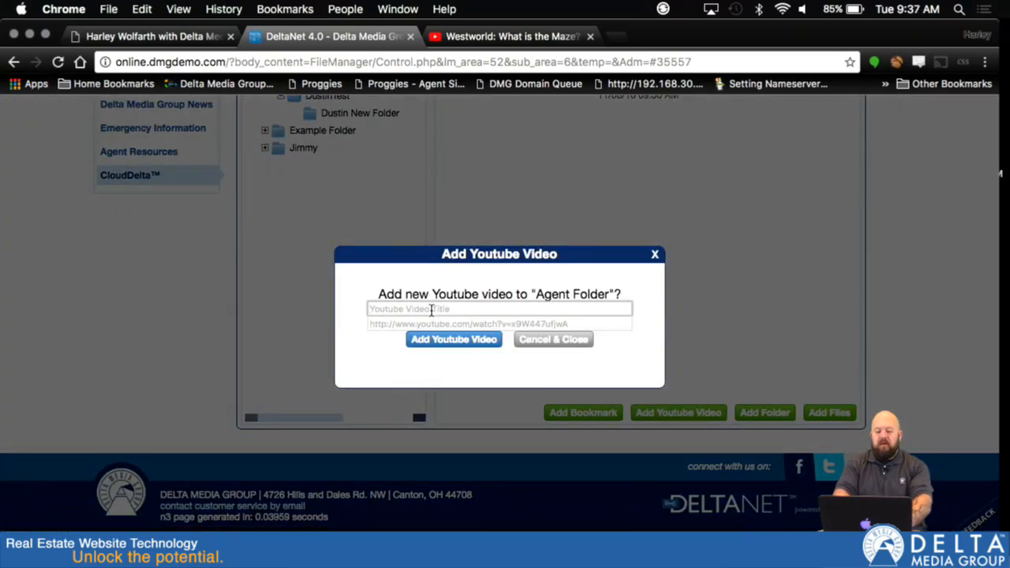
type("WestWorld is greate")
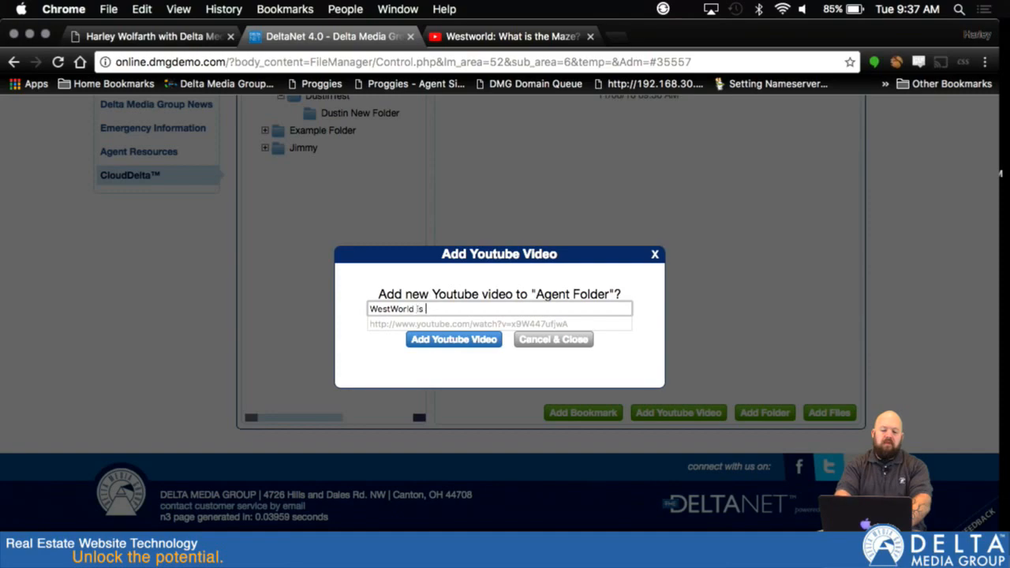
key("BackSpace")
- Copy the Westworld video's web address from YouTube into the new entry's link and add the video to Agent Folder
left_click(473, 38)
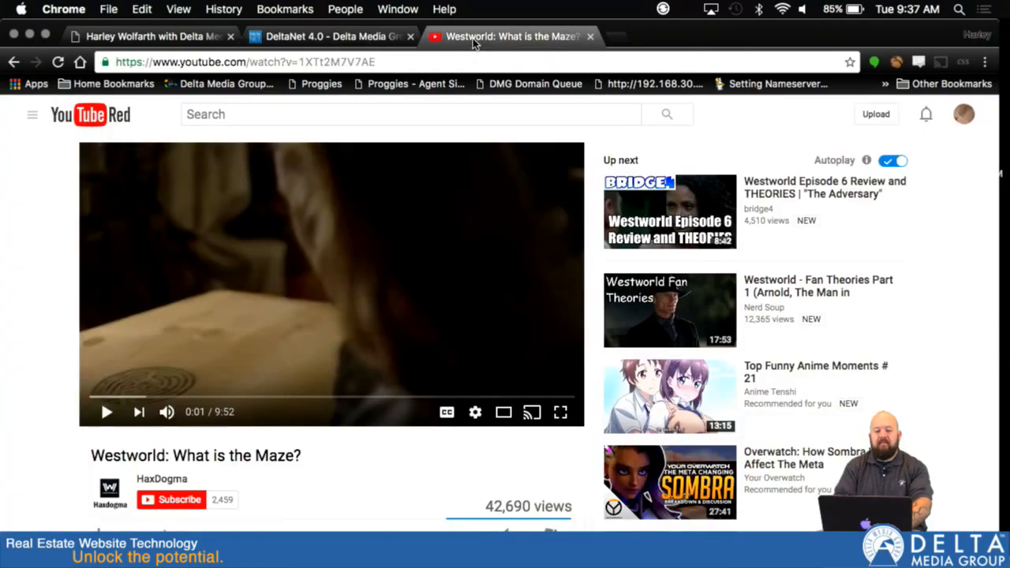
left_click(355, 62)
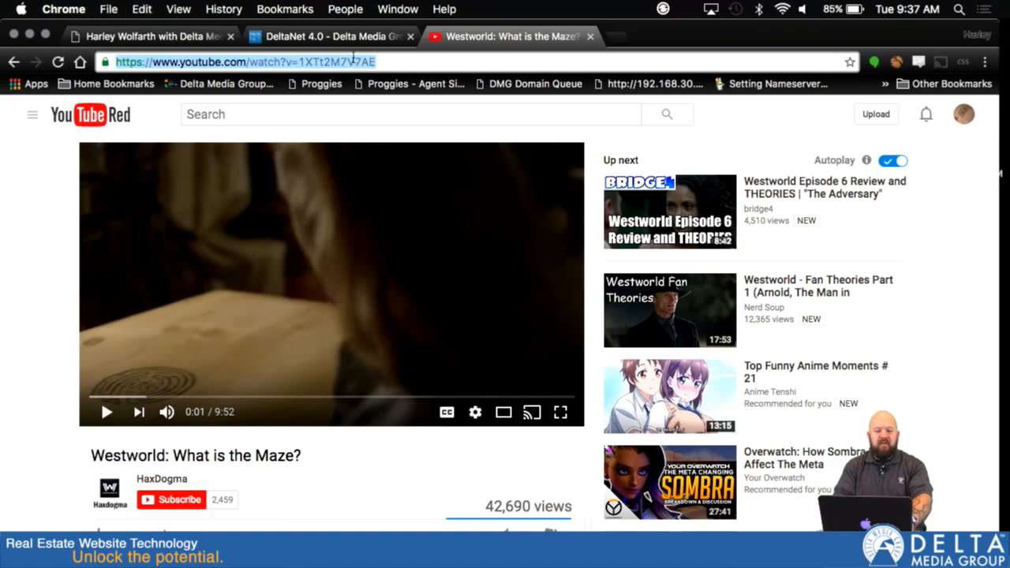
left_click(333, 36)
left_click(472, 323)
type("https://www.youtube.com/watch?v=1XTt2M7V7AE")
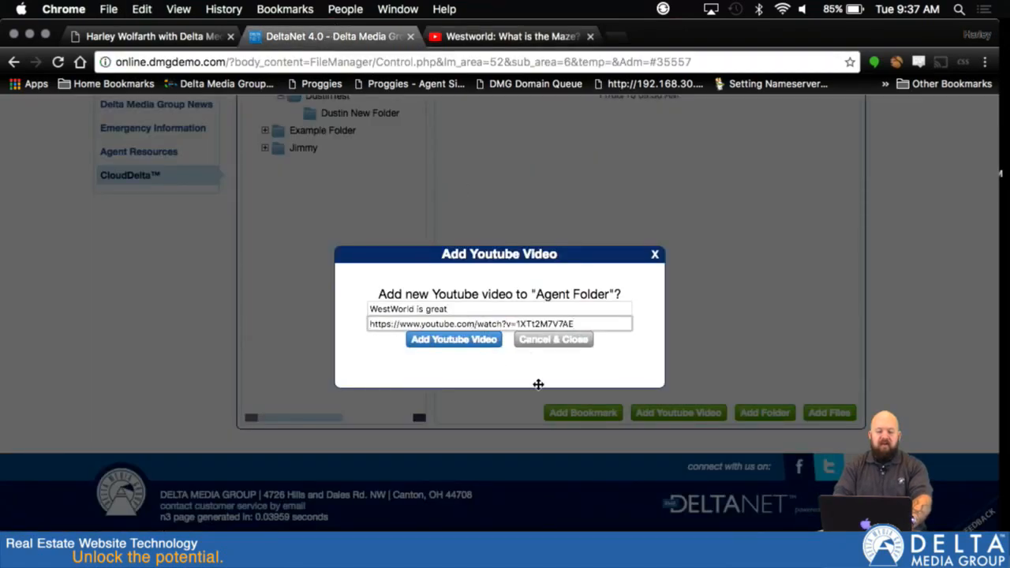
left_click(453, 340)
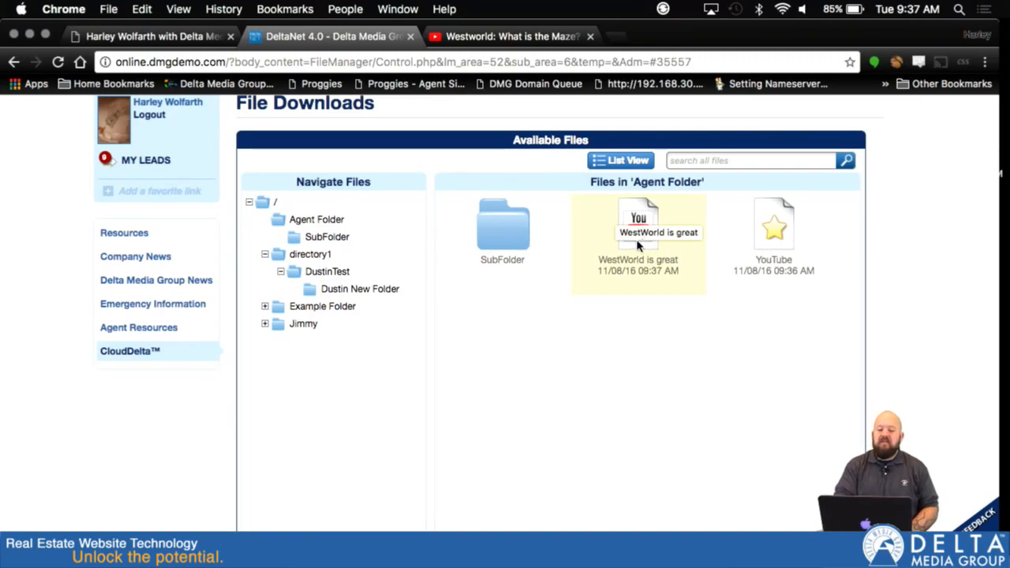
- View the "WestWorld is great" video in its embedded player, and close the player
left_click(637, 246)
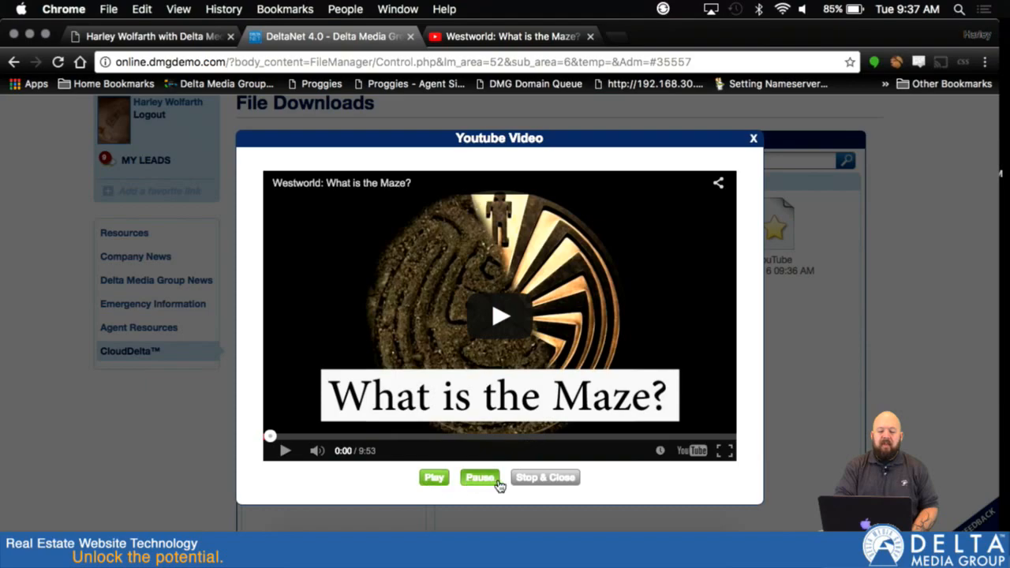
left_click(546, 478)
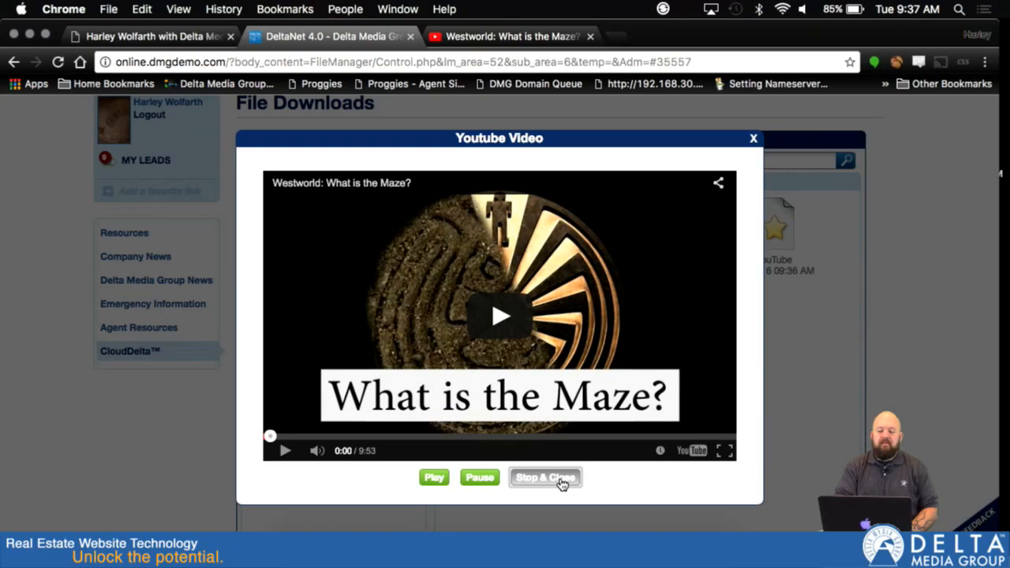
left_click(753, 138)
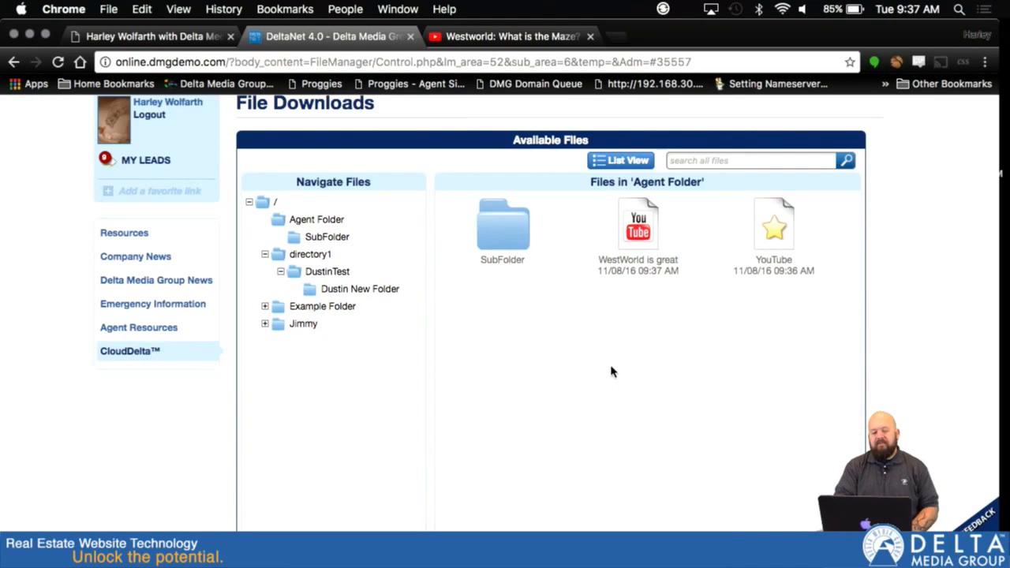
- Upload Chrysanthemum.jpg from All My Files in Finder to Agent Folder
scroll(915, 366, "down", 4)
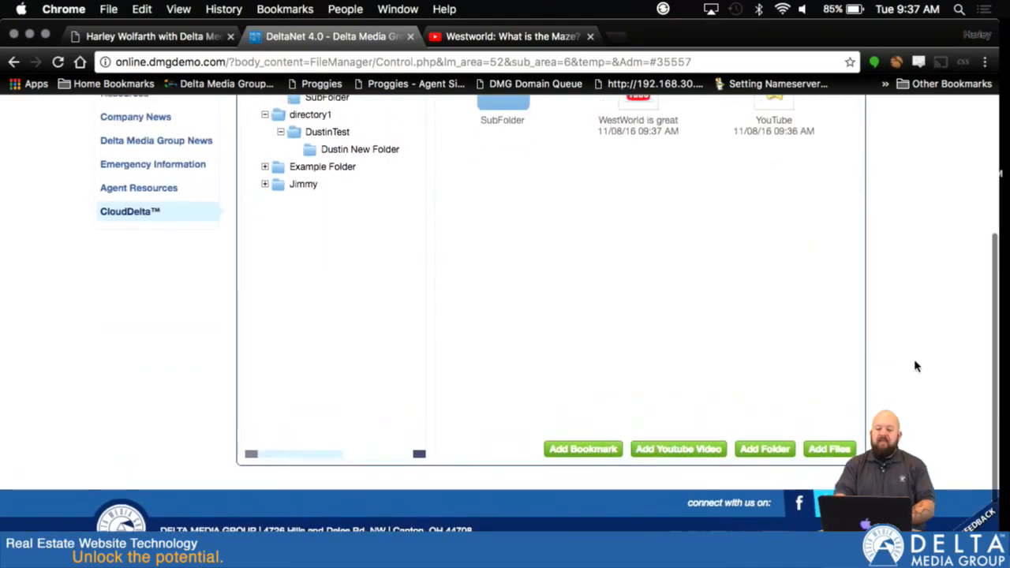
scroll(915, 366, "up", 2)
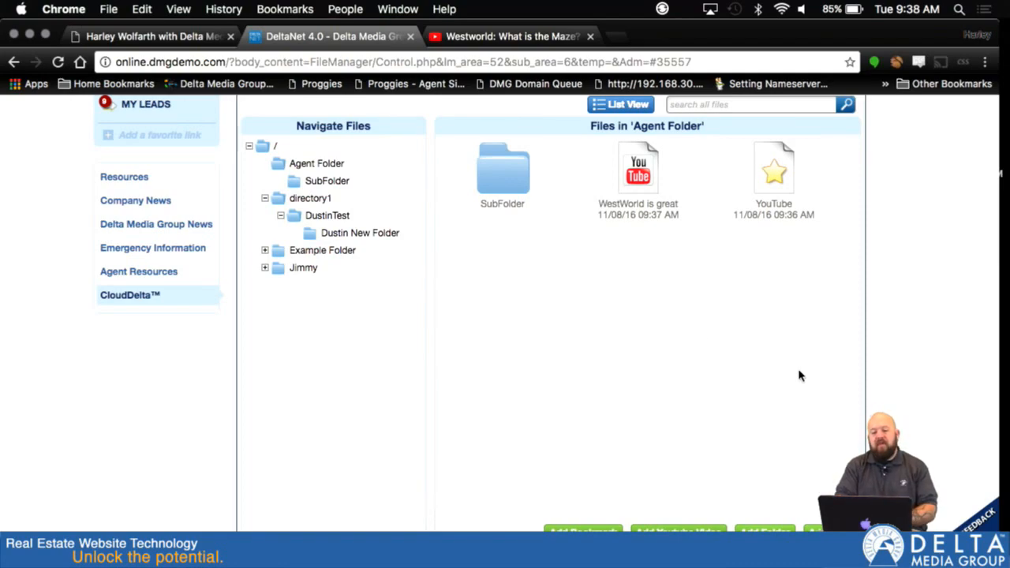
scroll(923, 379, "down", 3)
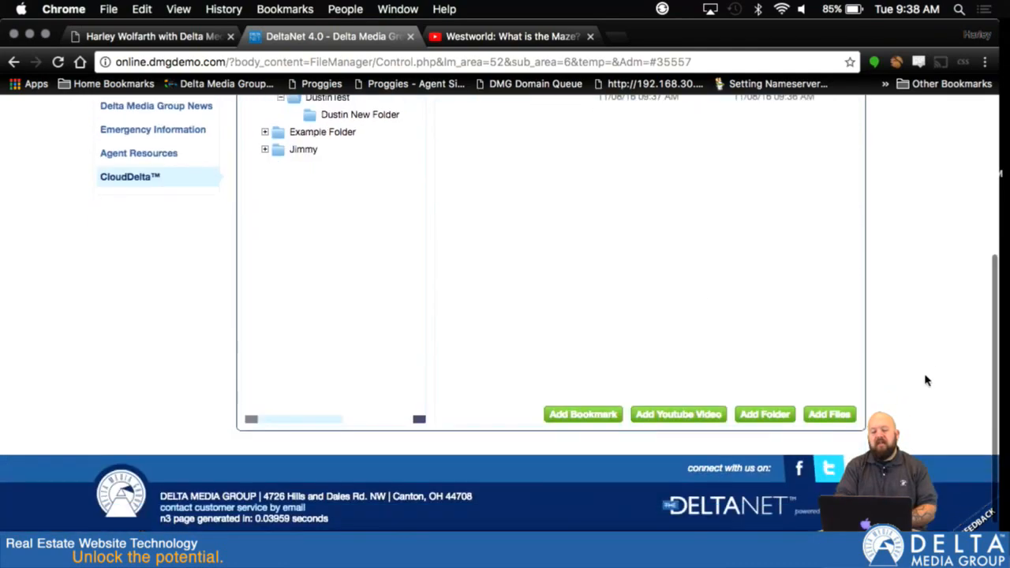
left_click(829, 416)
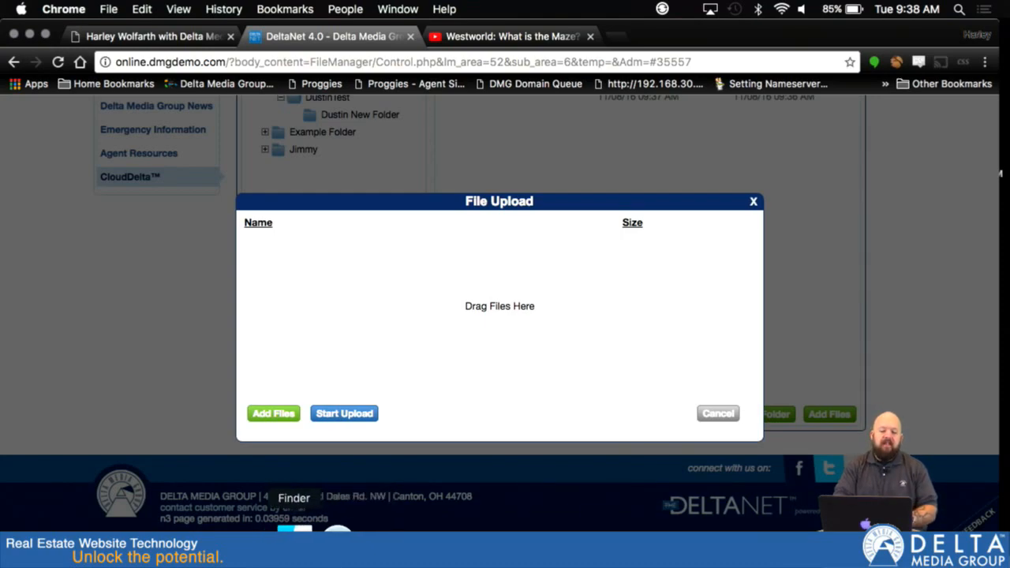
left_click(294, 537)
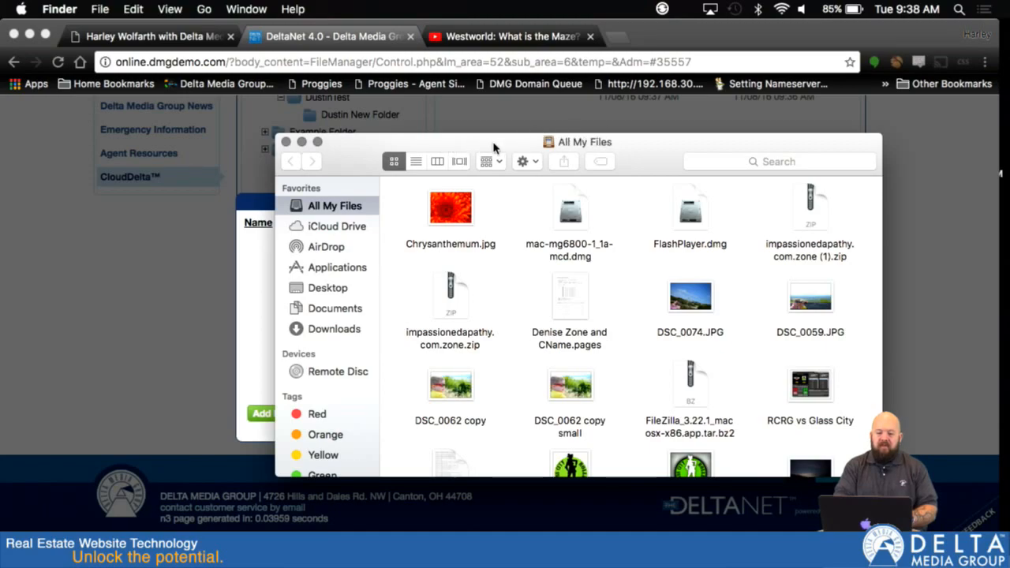
left_click_drag(493, 149, 684, 178)
left_click_drag(649, 236, 412, 297)
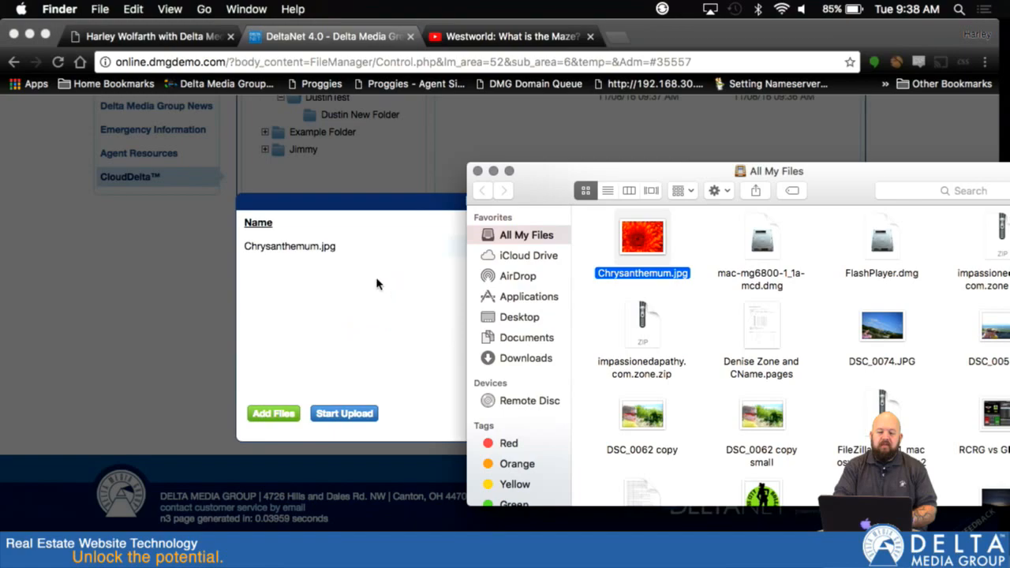
left_click(362, 300)
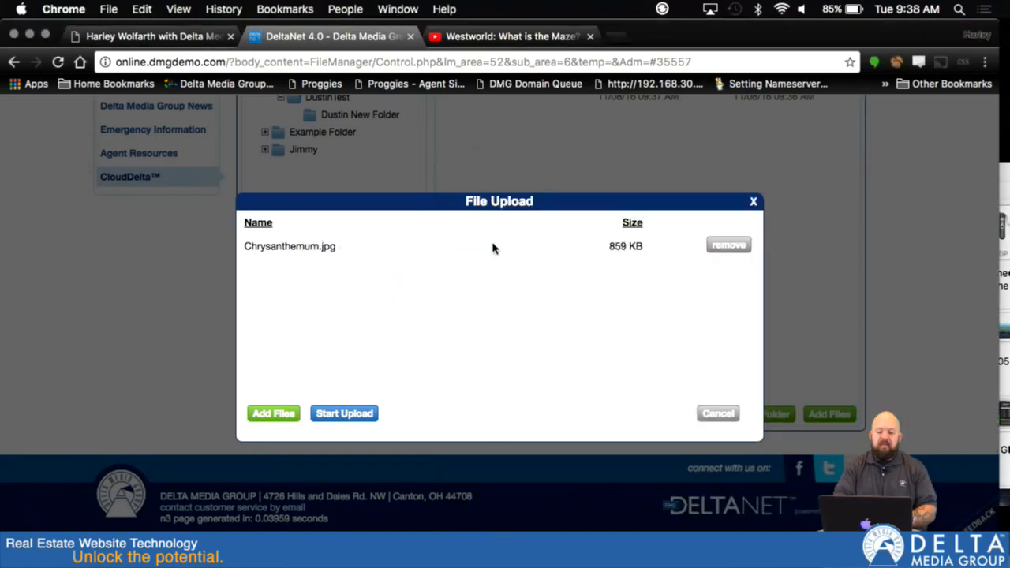
left_click(349, 418)
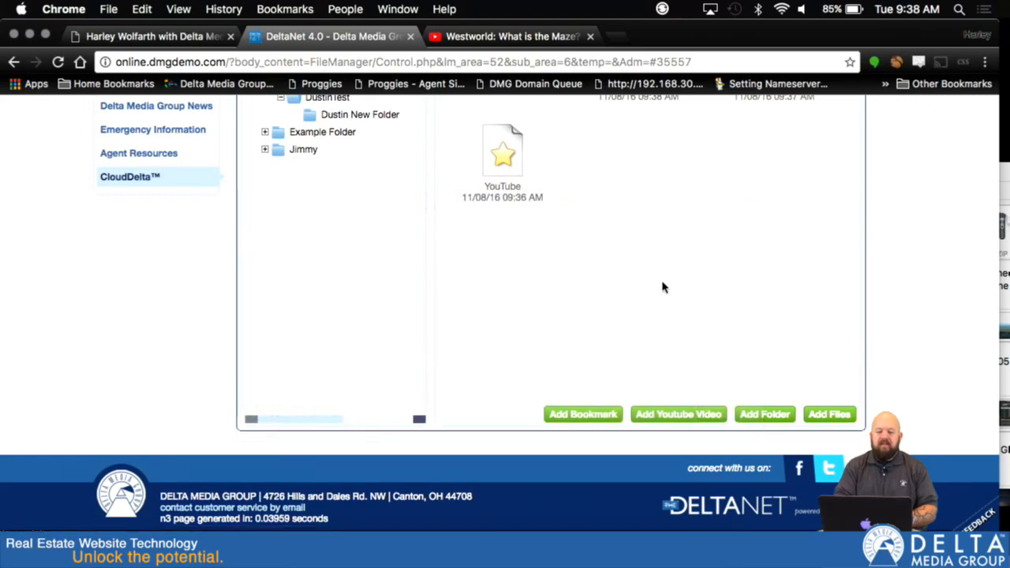
scroll(913, 239, "up", 5)
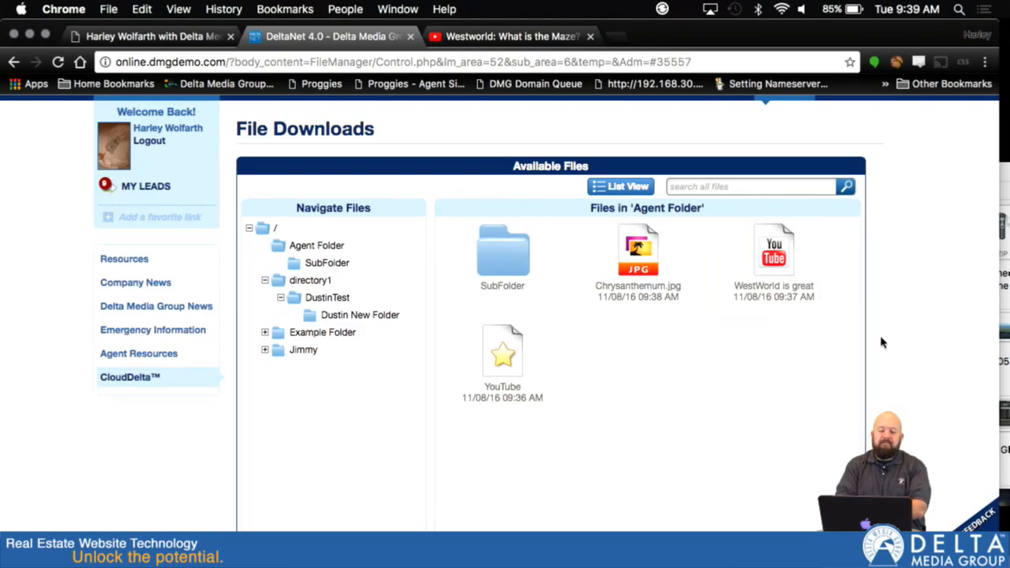
scroll(882, 343, "down", 1)
scroll(882, 343, "down", 2)
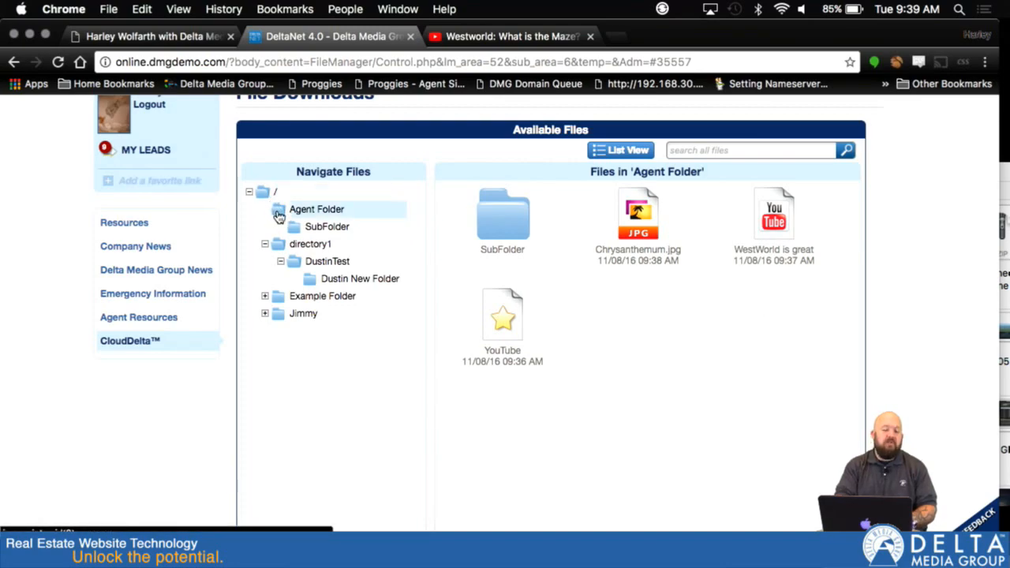
left_click_drag(307, 209, 565, 281)
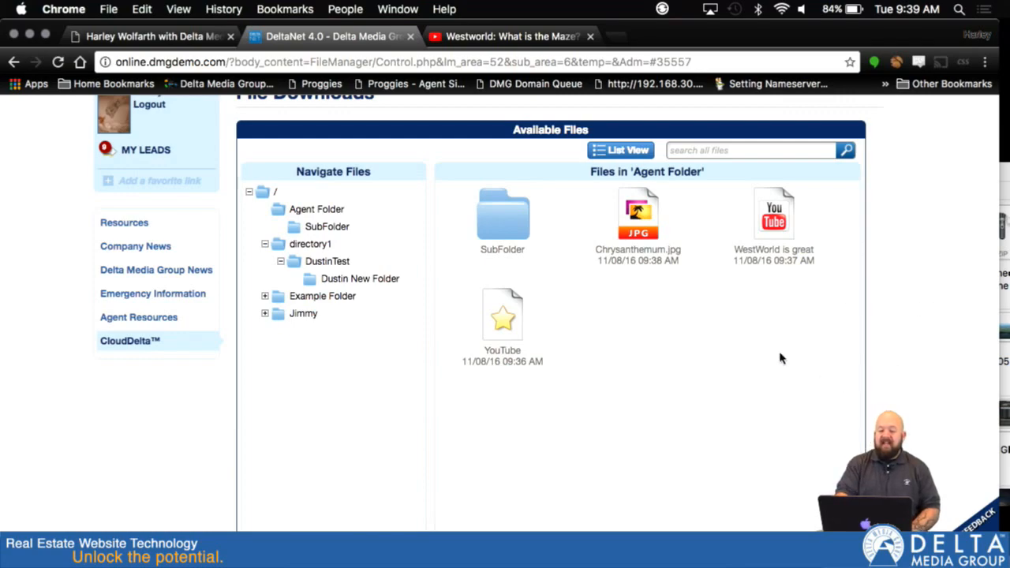
- Switch from the DeltaNet file page to the already open agent website's home page
scroll(947, 292, "up", 3)
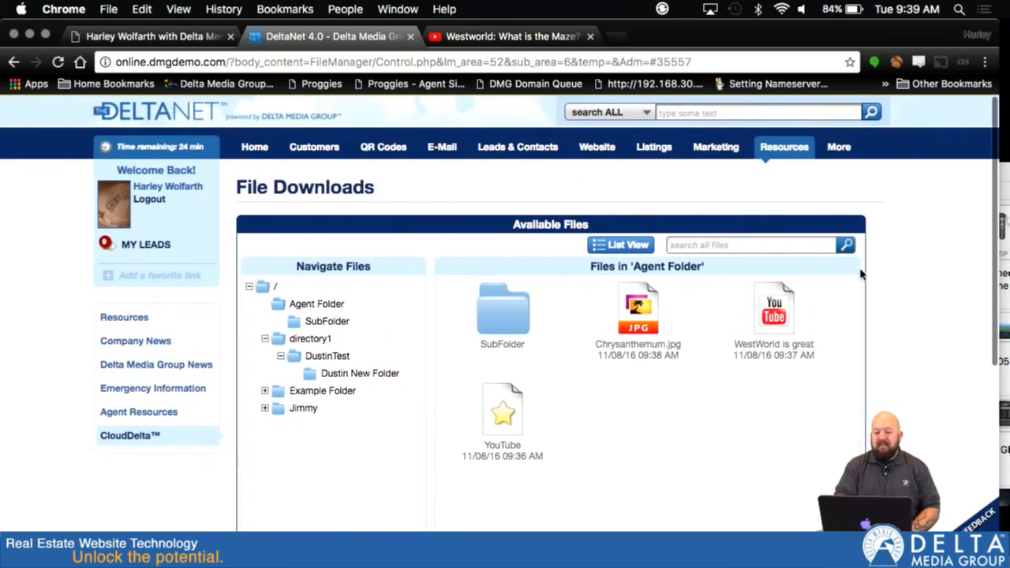
mouse_move(410, 161)
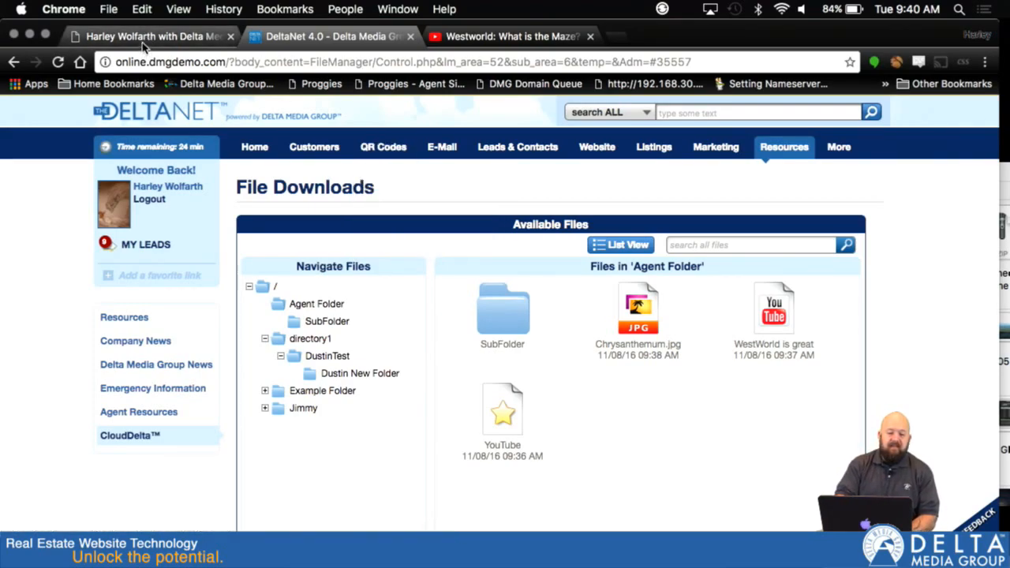
left_click(180, 39)
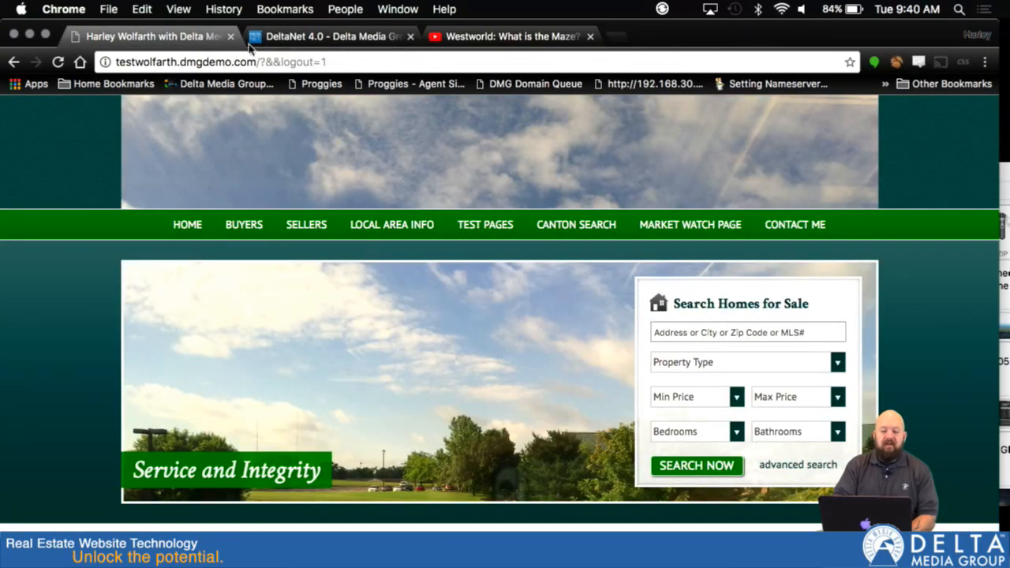